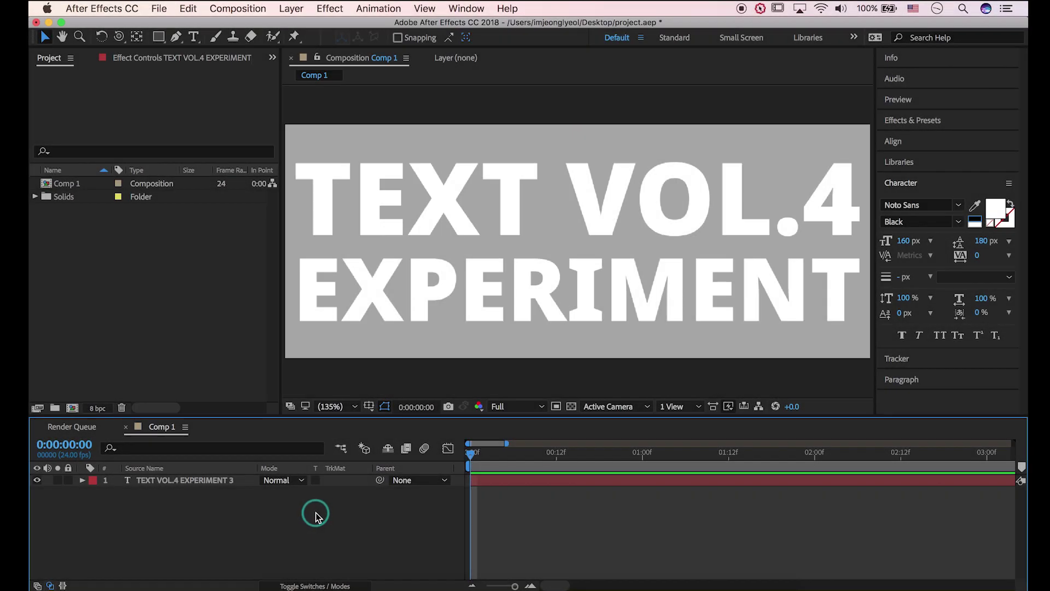
# Review the composition settings and close them without changes.
pyautogui.click(264, 9)
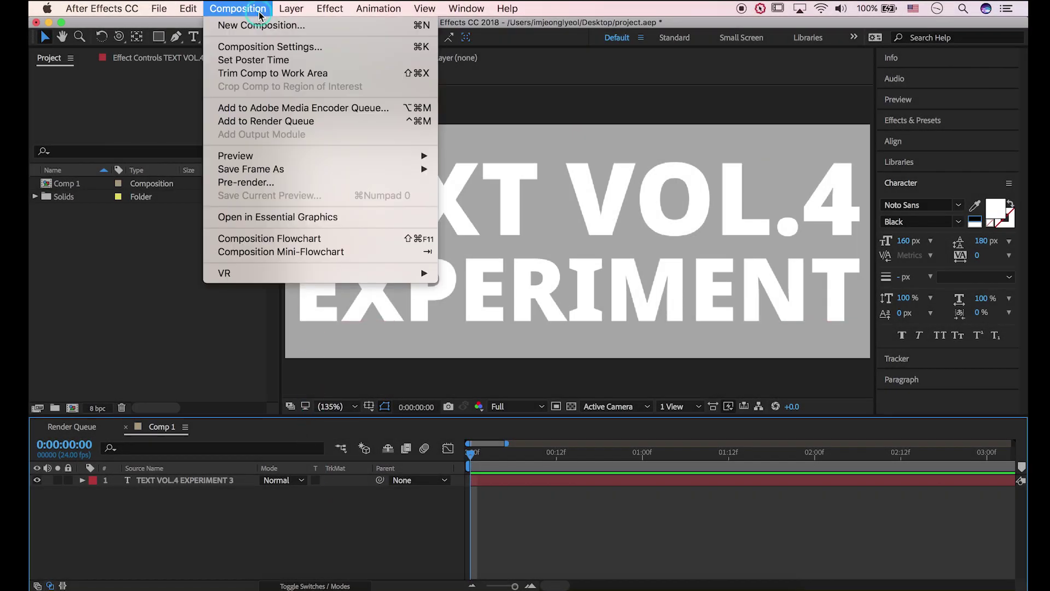
pyautogui.click(269, 50)
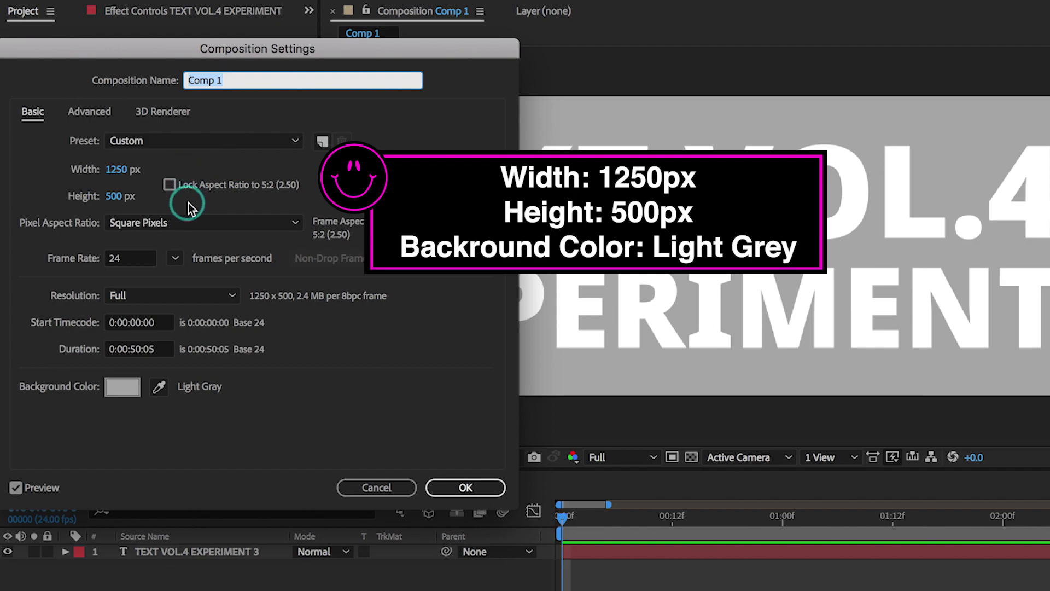
pyautogui.click(448, 485)
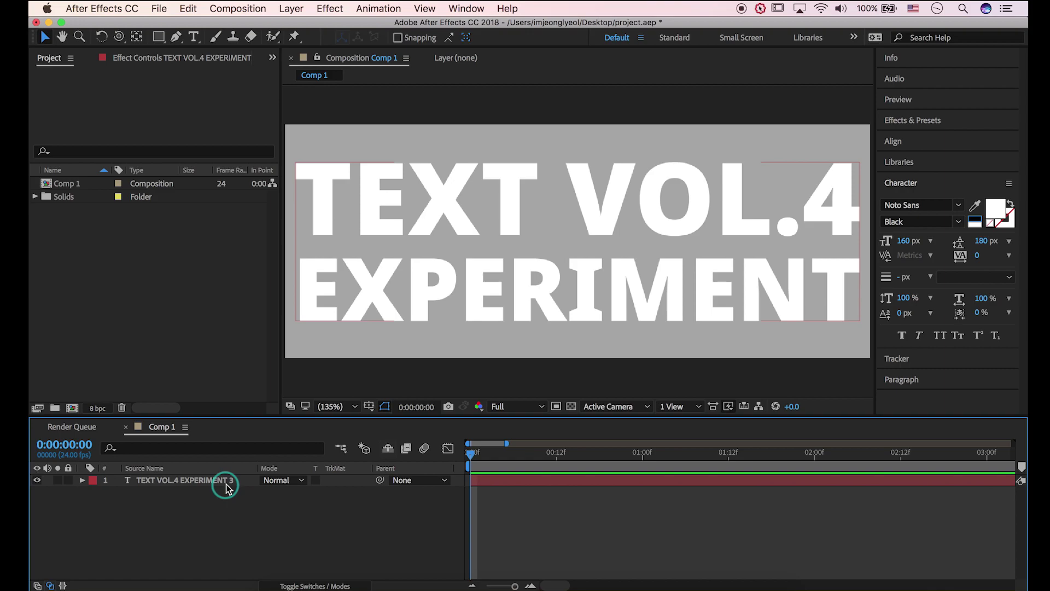
# Give the TEXT VOL.4 EXPERIMENT layer a black 8 px stroke set to Stroke Over Fill.
pyautogui.click(220, 482)
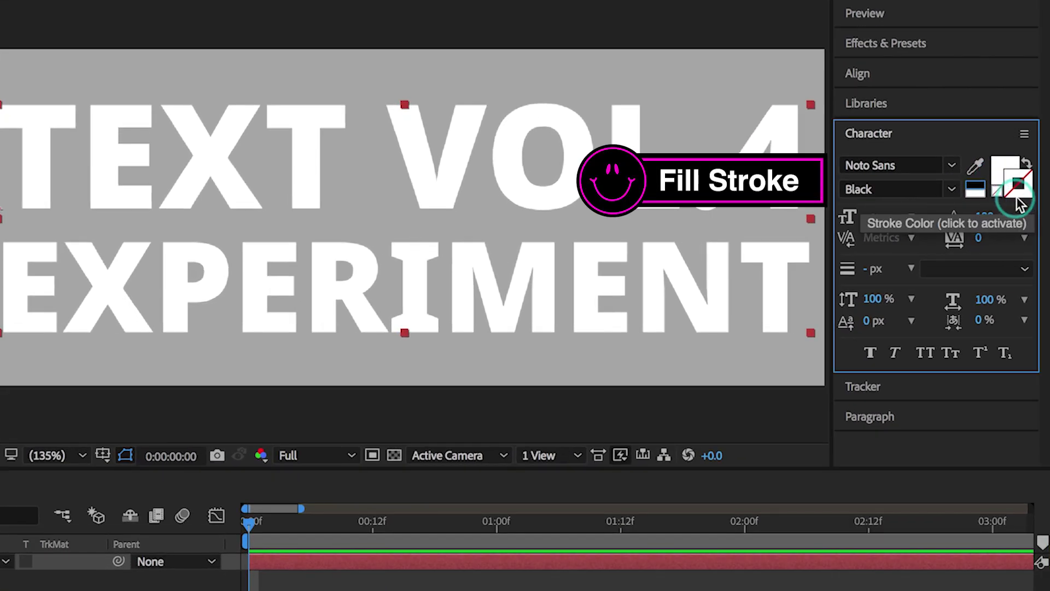
pyautogui.click(1018, 192)
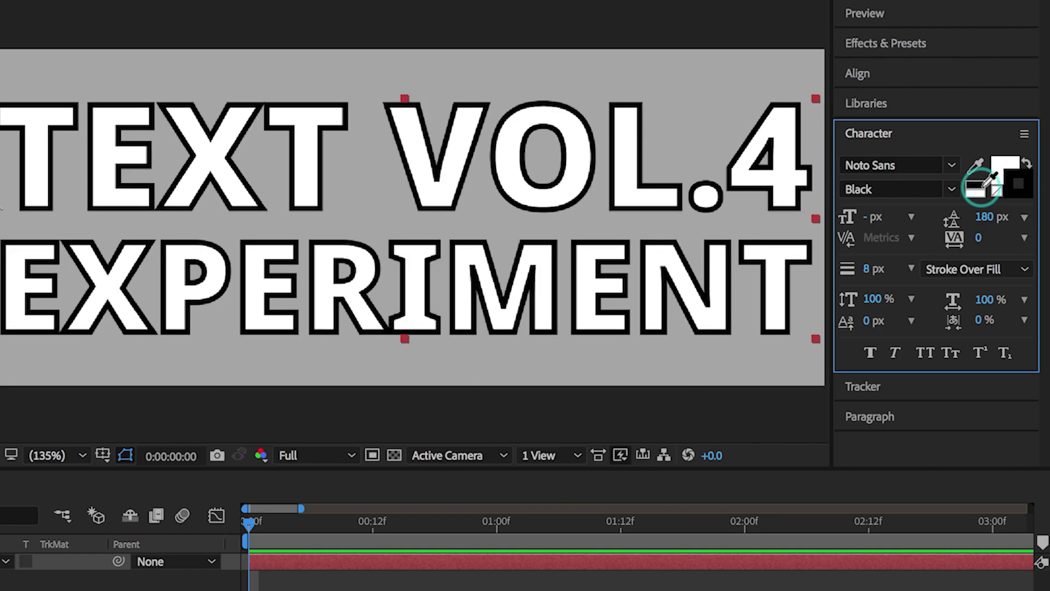
pyautogui.click(1009, 270)
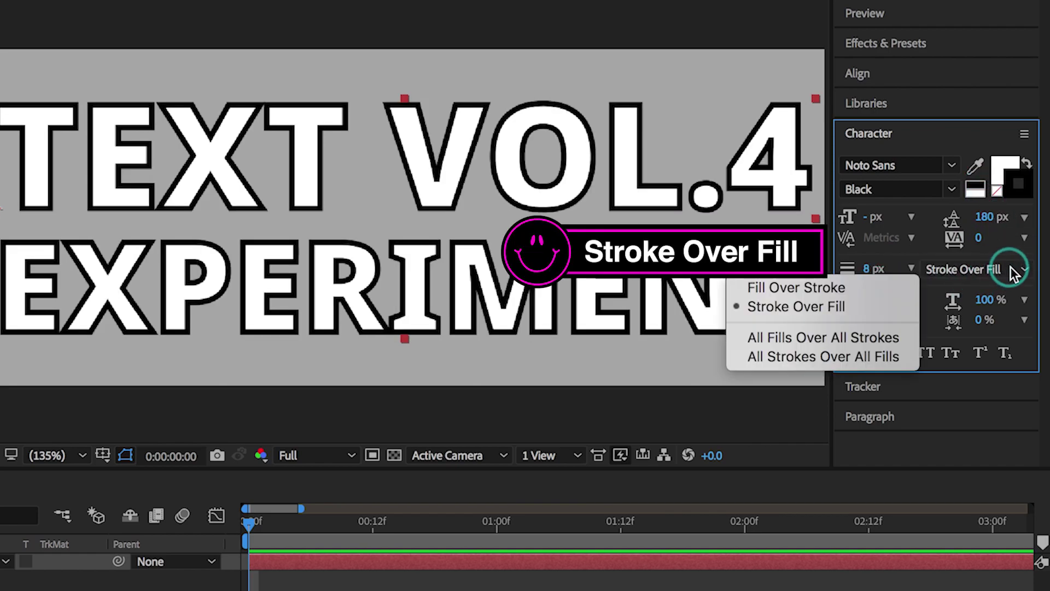
pyautogui.click(1010, 267)
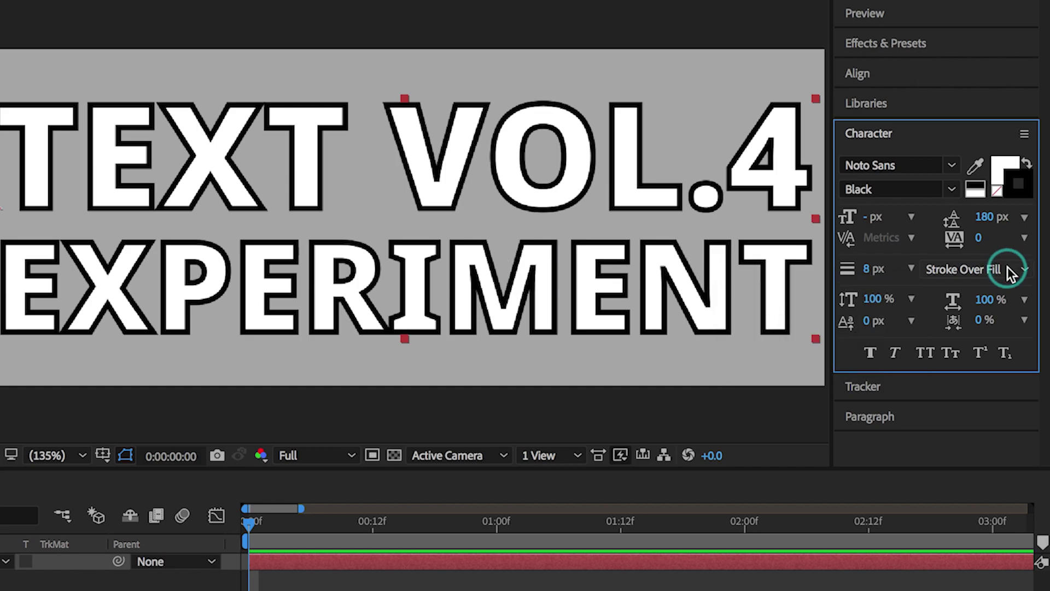
# Search Effects & Presets for 'cc glass' and apply Stylize > CC Glass to the title layer.
pyautogui.click(886, 45)
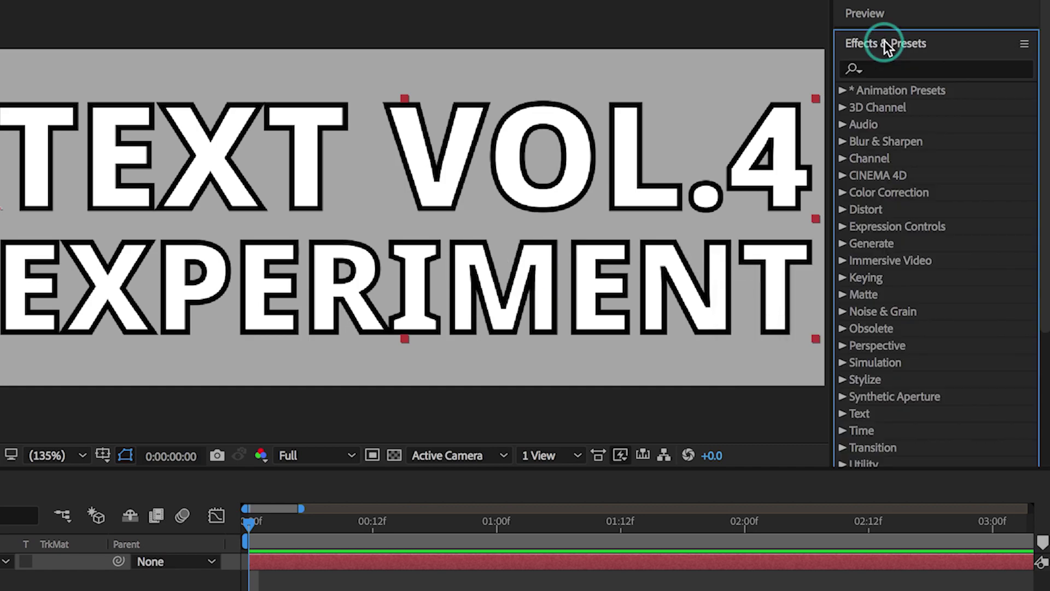
pyautogui.click(896, 71)
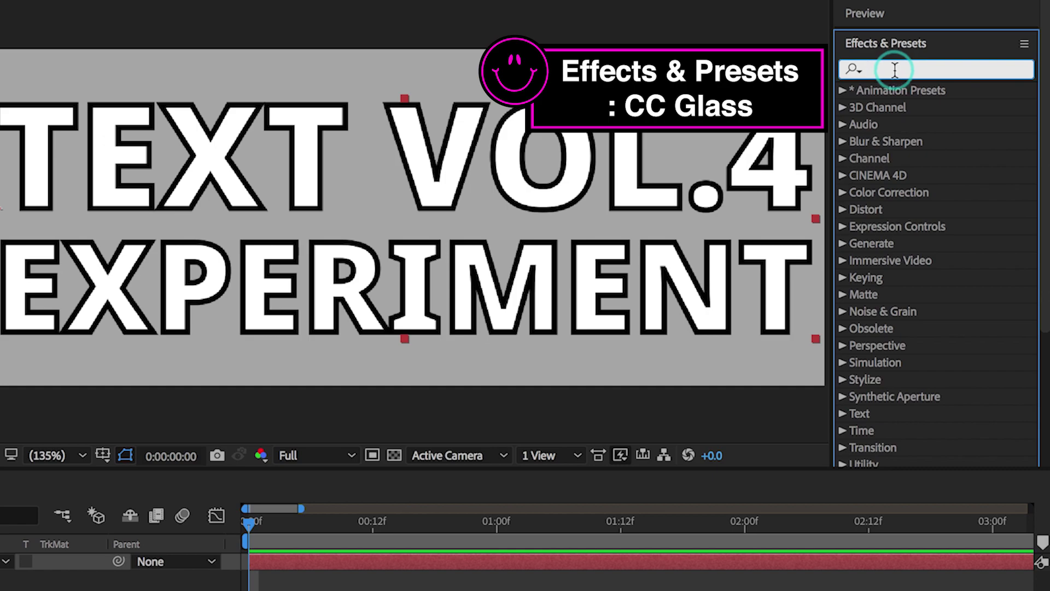
pyautogui.write('cc glass')
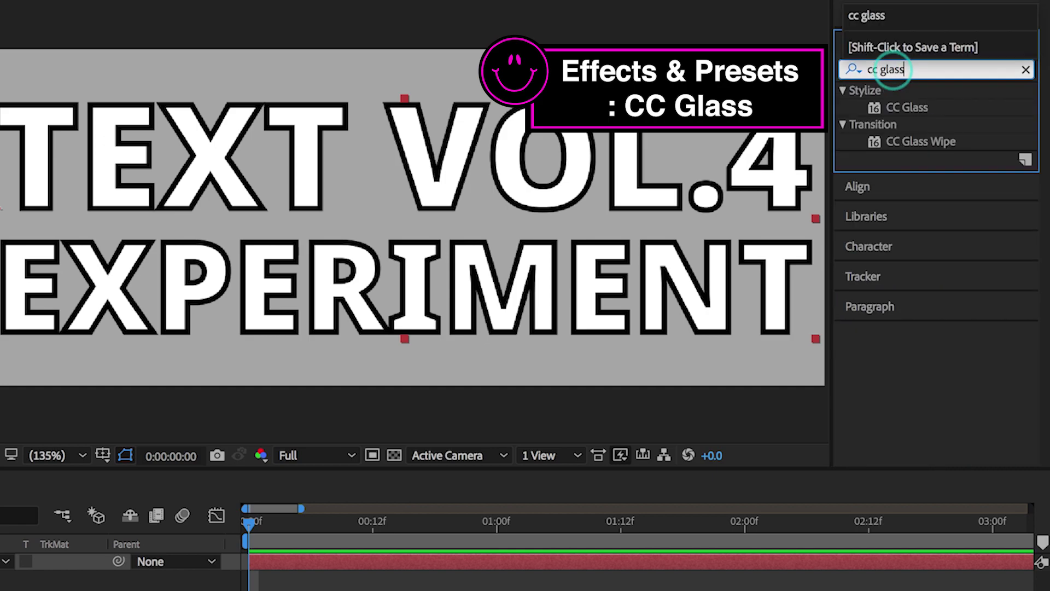
pyautogui.click(907, 108)
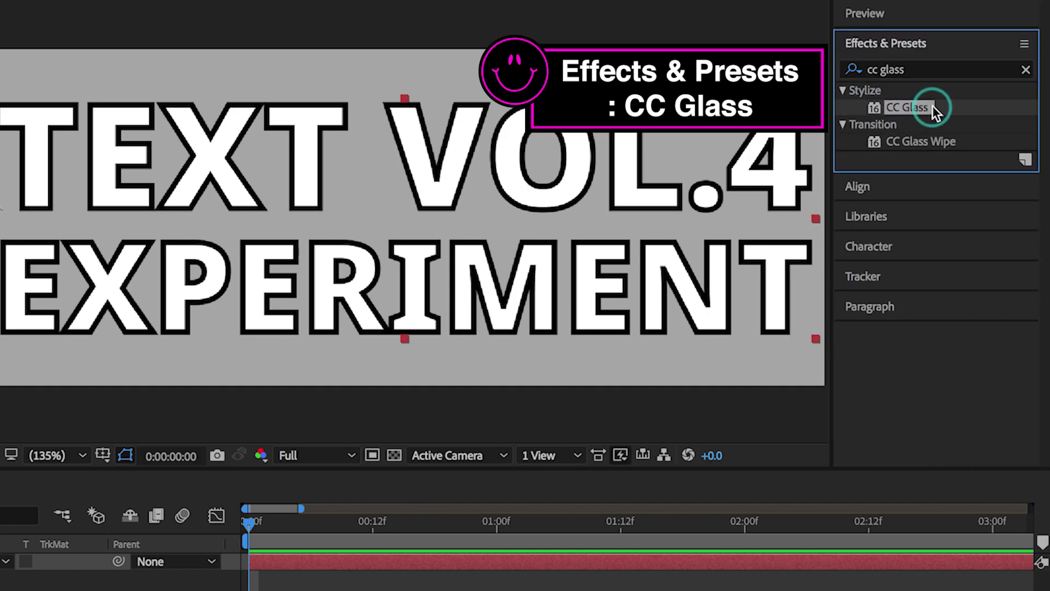
pyautogui.doubleClick(936, 106)
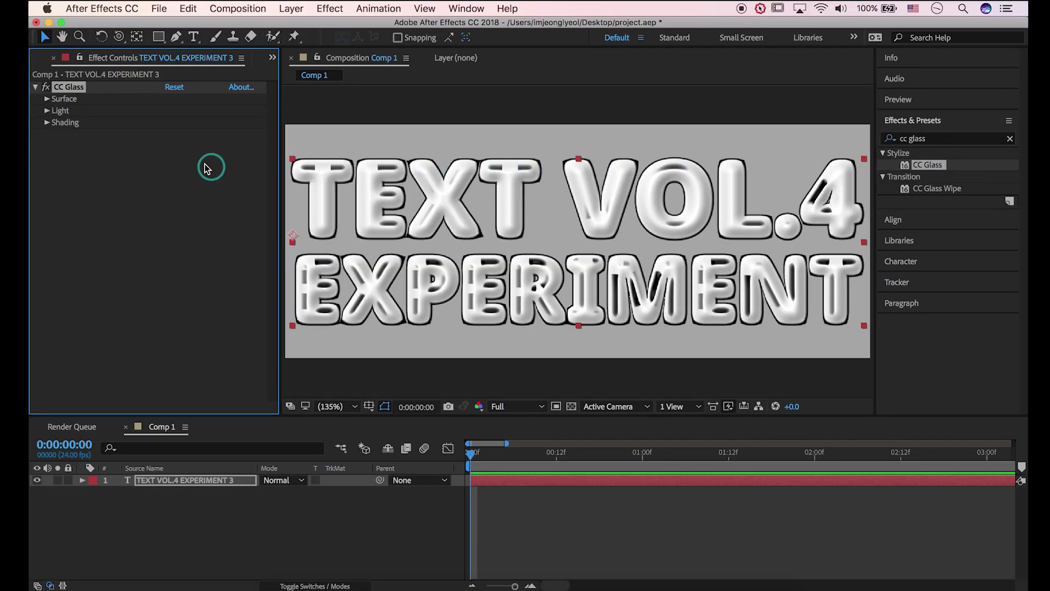
# Expand the CC Glass Surface settings and set Softness to 20.
pyautogui.click(46, 98)
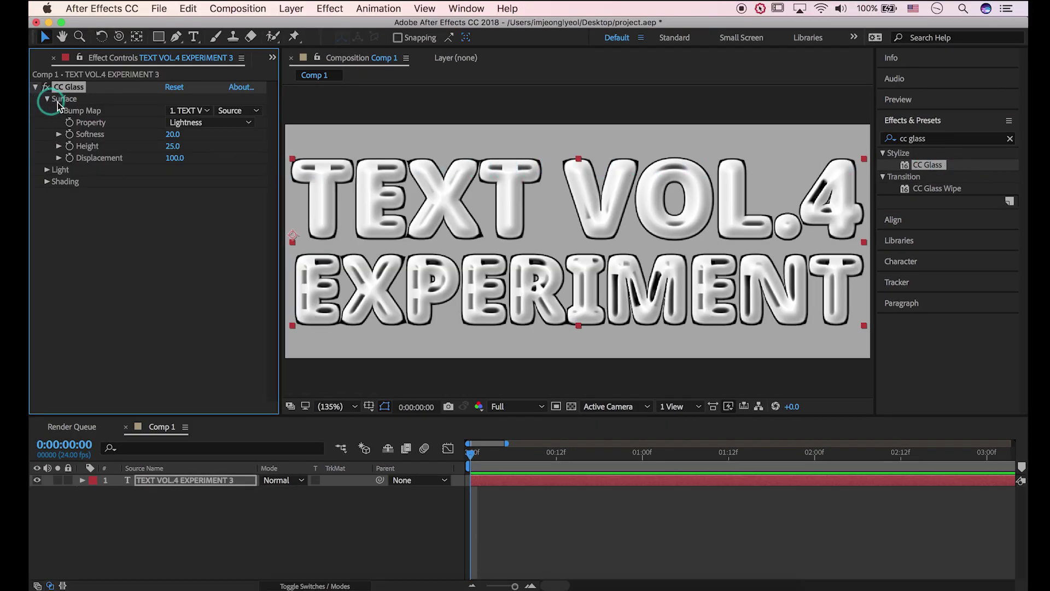
pyautogui.click(197, 111)
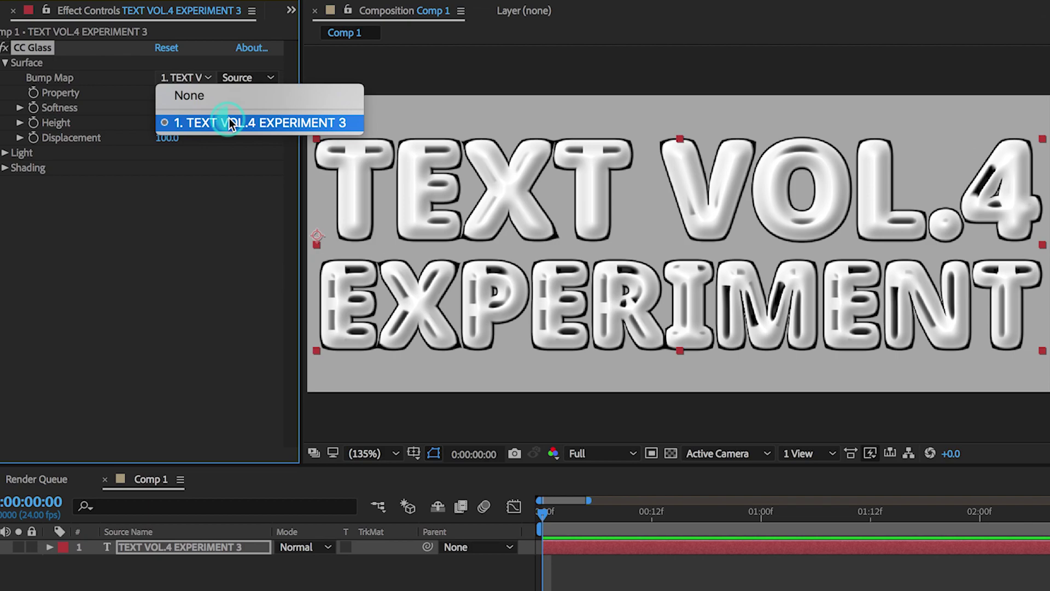
pyautogui.click(231, 123)
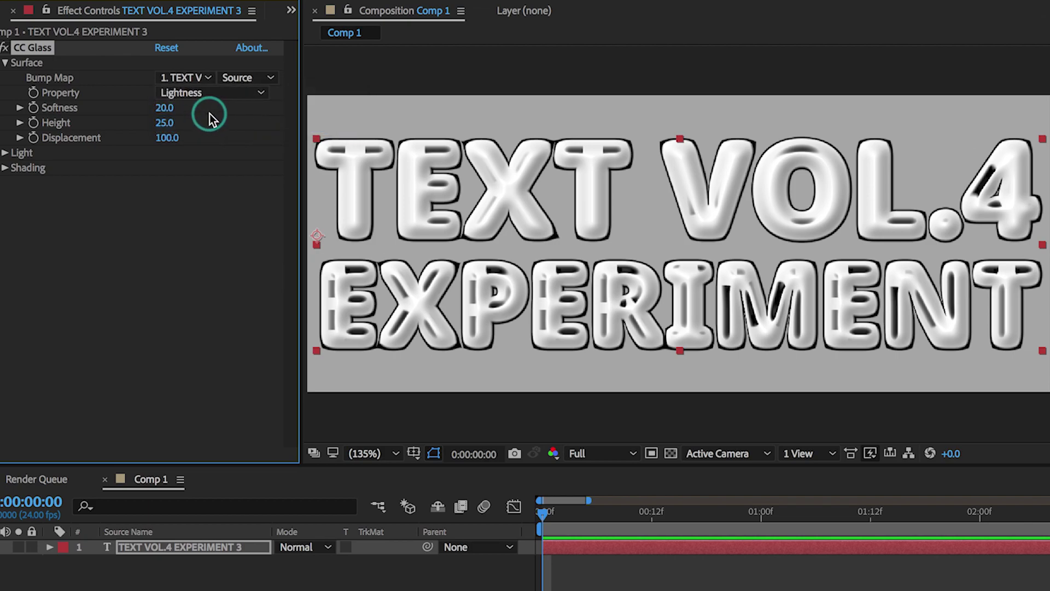
pyautogui.moveTo(165, 108); pyautogui.dragTo(223, 102)
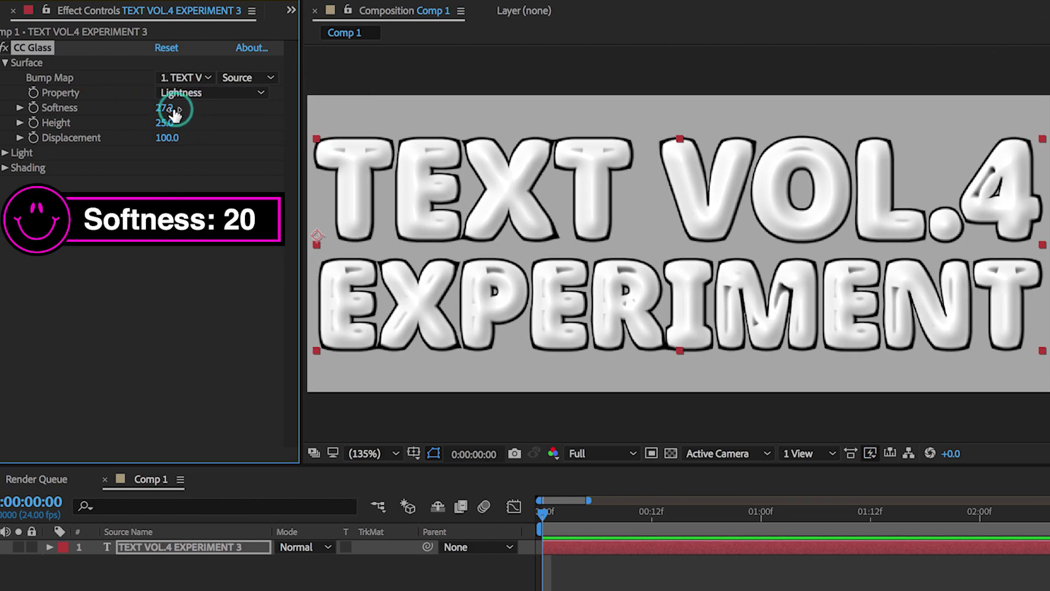
pyautogui.click(168, 108)
pyautogui.write('20')
pyautogui.press('Return')
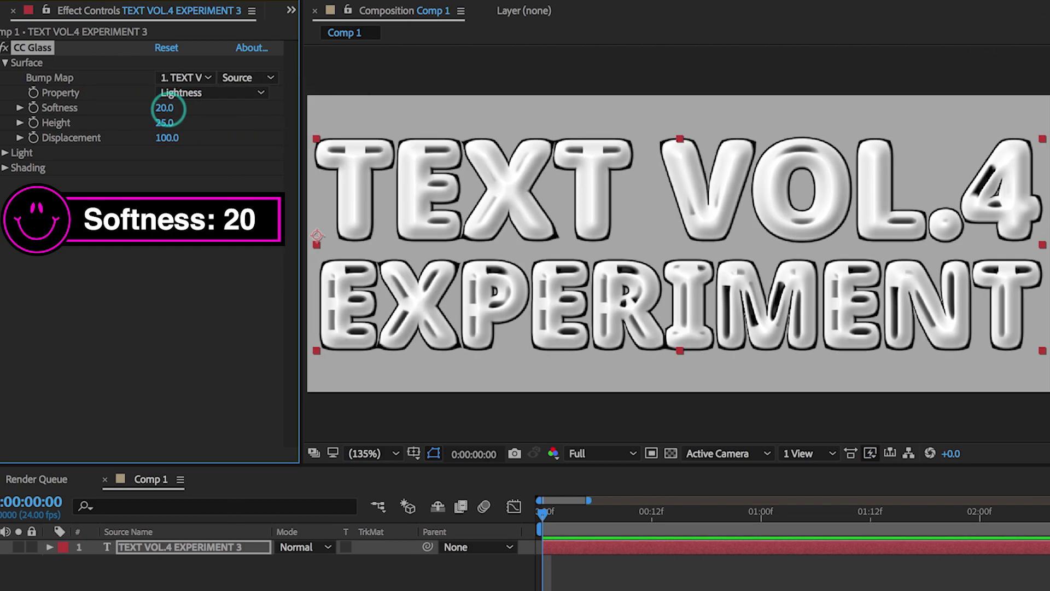
# Set CC Glass Height to 48 and Displacement to 110.
pyautogui.click(168, 124)
pyautogui.moveTo(171, 127); pyautogui.dragTo(193, 125)
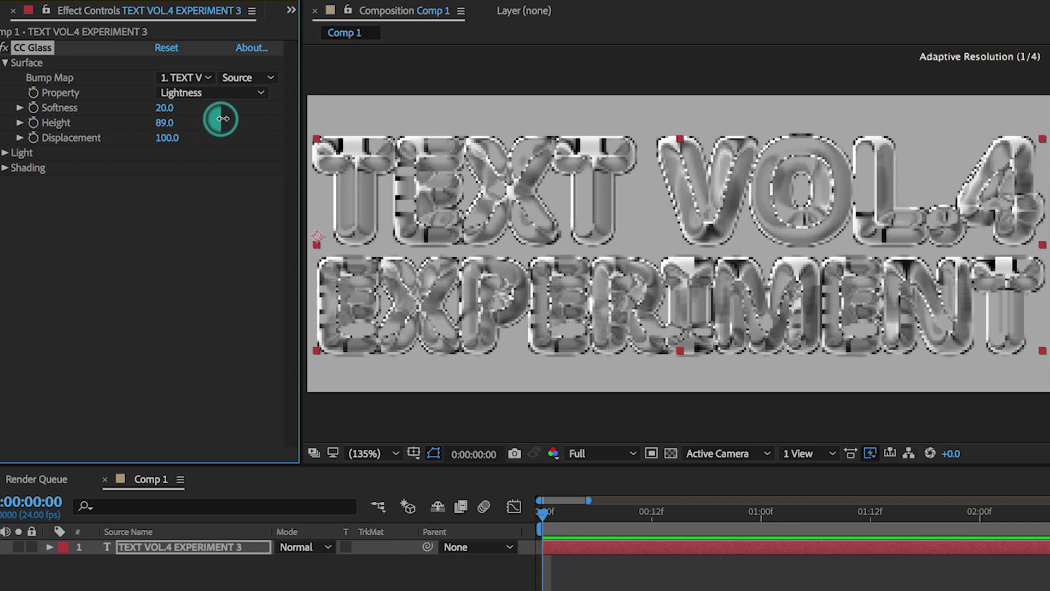
pyautogui.click(169, 123)
pyautogui.write('58')
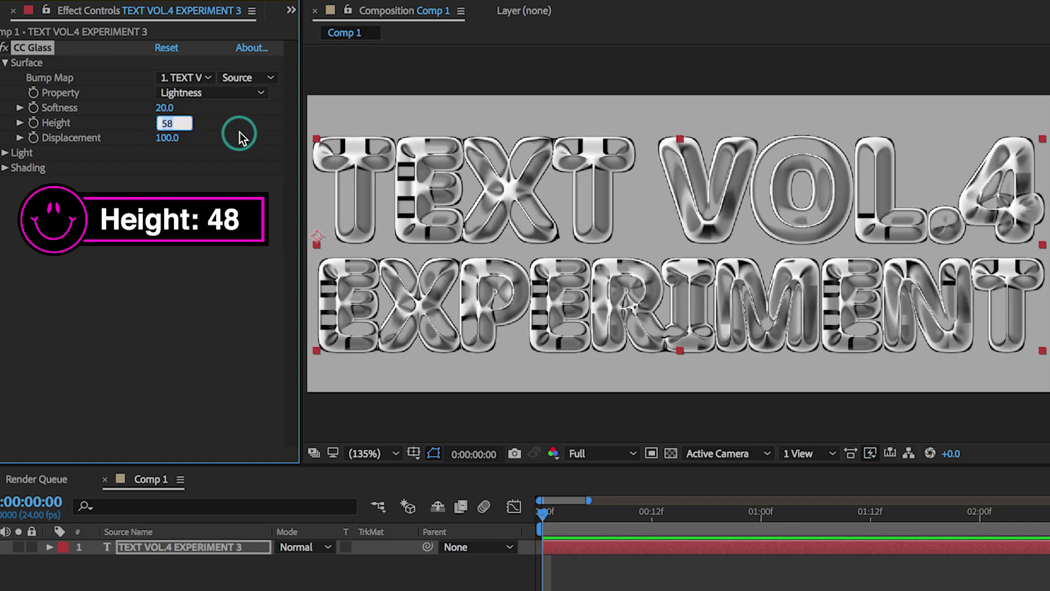
pyautogui.write('48')
pyautogui.press('Return')
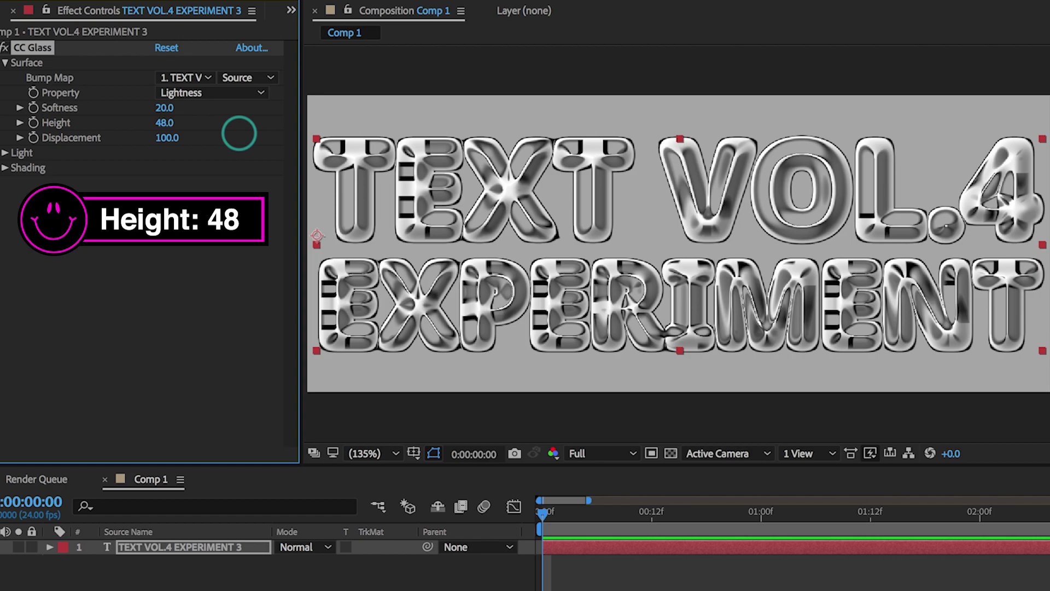
pyautogui.moveTo(165, 137)
pyautogui.mouseDown()
pyautogui.moveTo(189, 141)
pyautogui.moveTo(251, 196)
pyautogui.mouseUp()
pyautogui.click(168, 138)
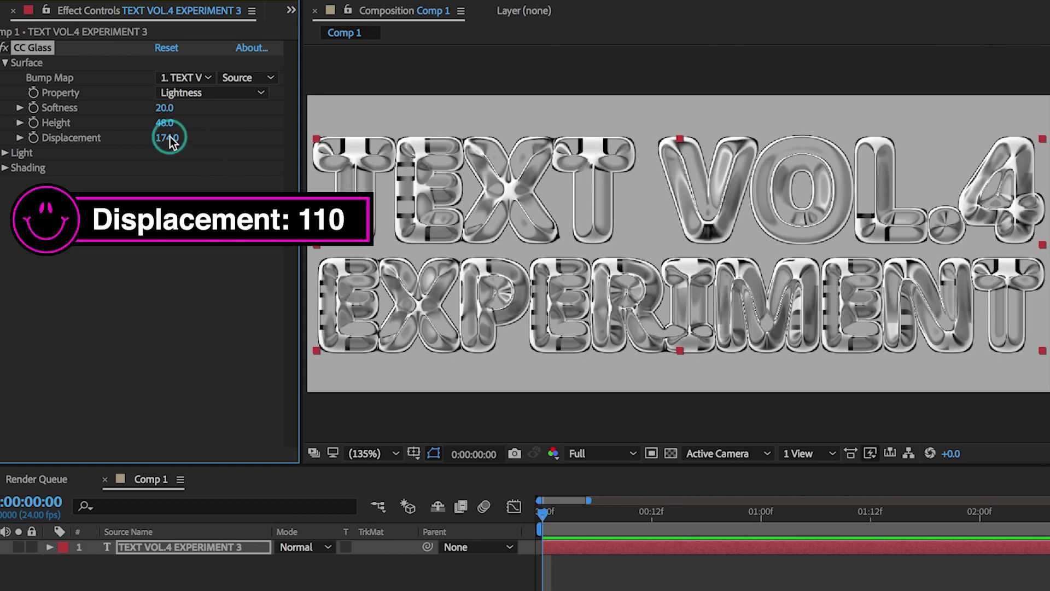
pyautogui.write('110')
pyautogui.press('Return')
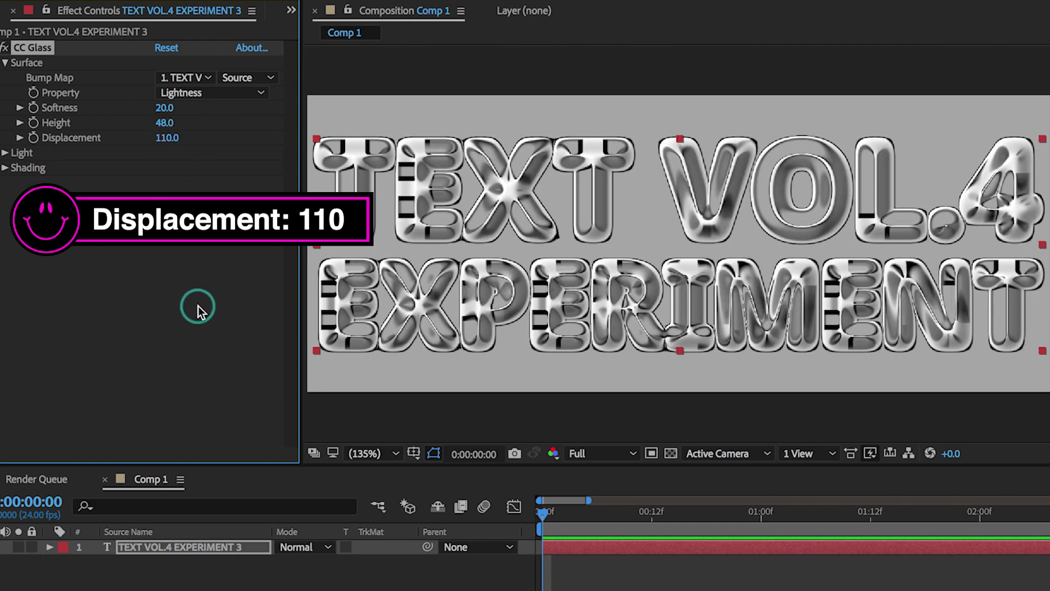
pyautogui.click(198, 306)
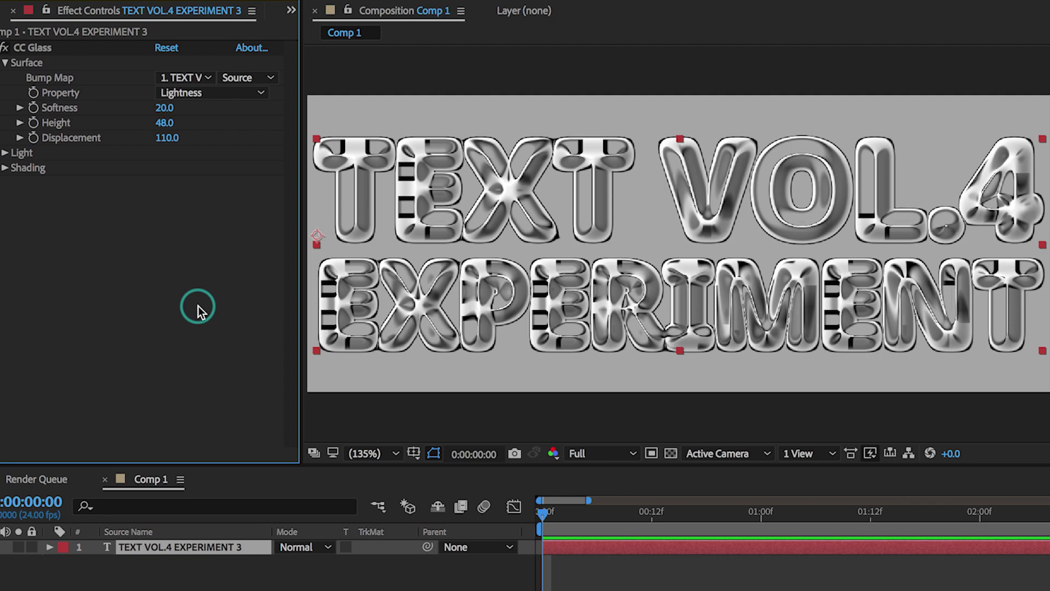
# Add starting keyframes for CC Glass Softness, Height and Displacement.
pyautogui.click(32, 109)
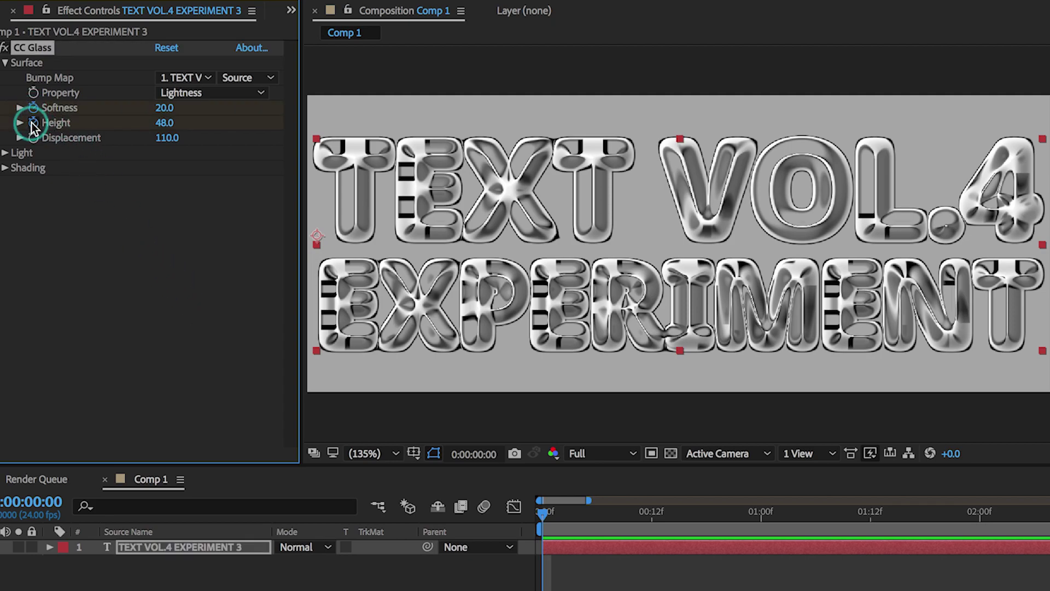
pyautogui.click(33, 123)
pyautogui.click(33, 138)
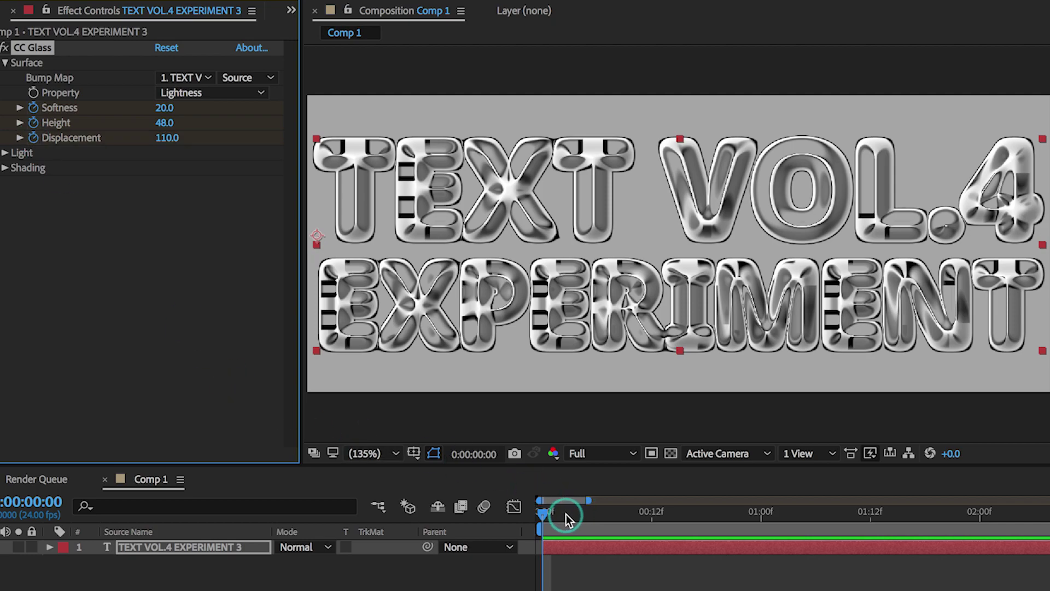
# End the work area at 2 seconds, then move the playhead to 1 second.
pyautogui.press('n')
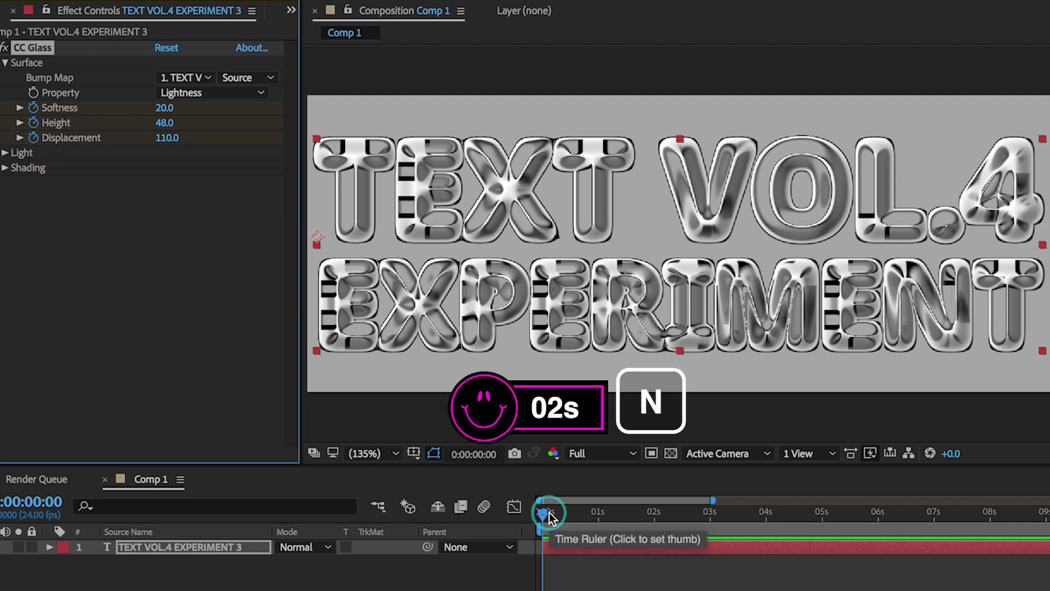
pyautogui.moveTo(546, 513); pyautogui.dragTo(656, 514)
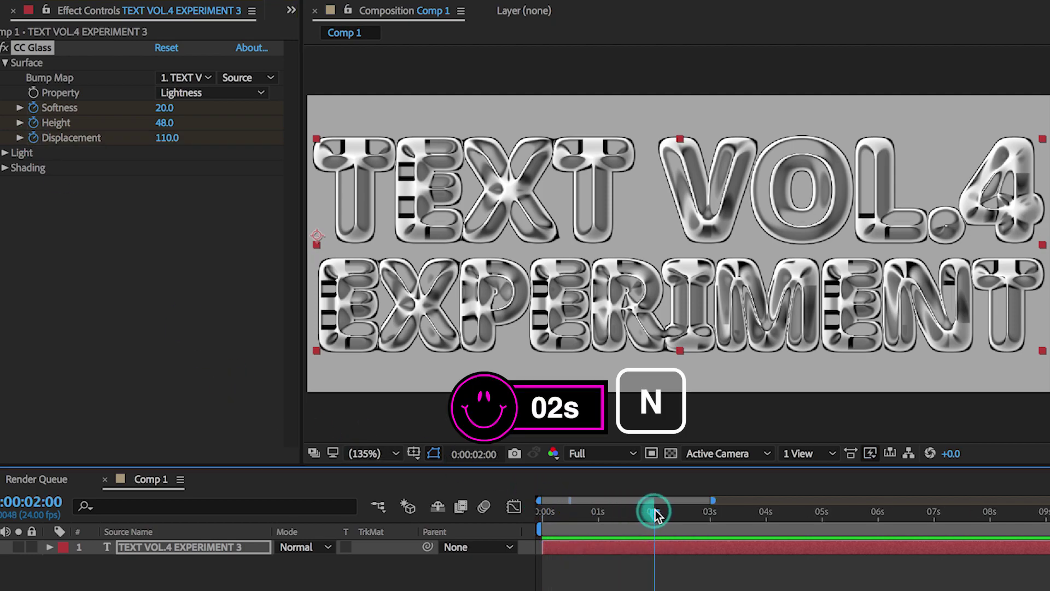
pyautogui.press('n')
pyautogui.moveTo(655, 514); pyautogui.dragTo(600, 515)
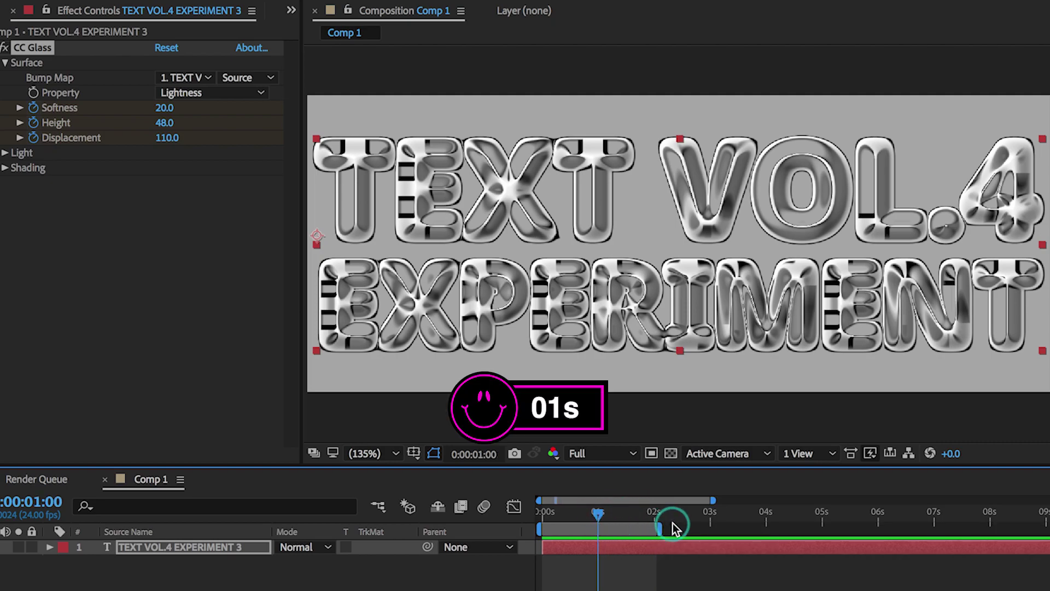
pyautogui.scroll(2, 624, 521)
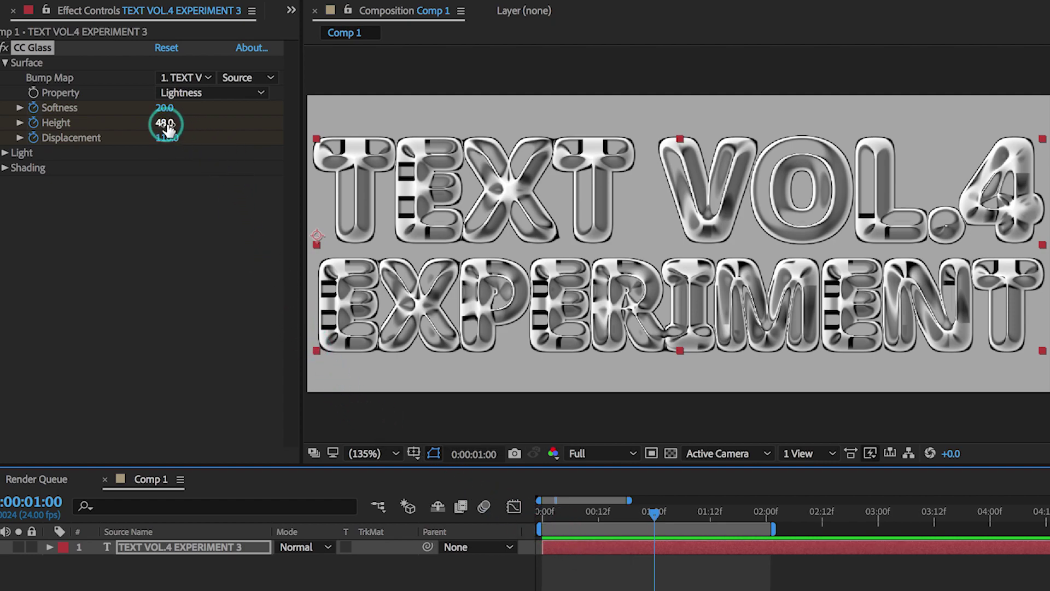
# At 1 second, key CC Glass Height 68 and Displacement 130, then reveal animated properties.
pyautogui.moveTo(166, 128); pyautogui.dragTo(289, 147)
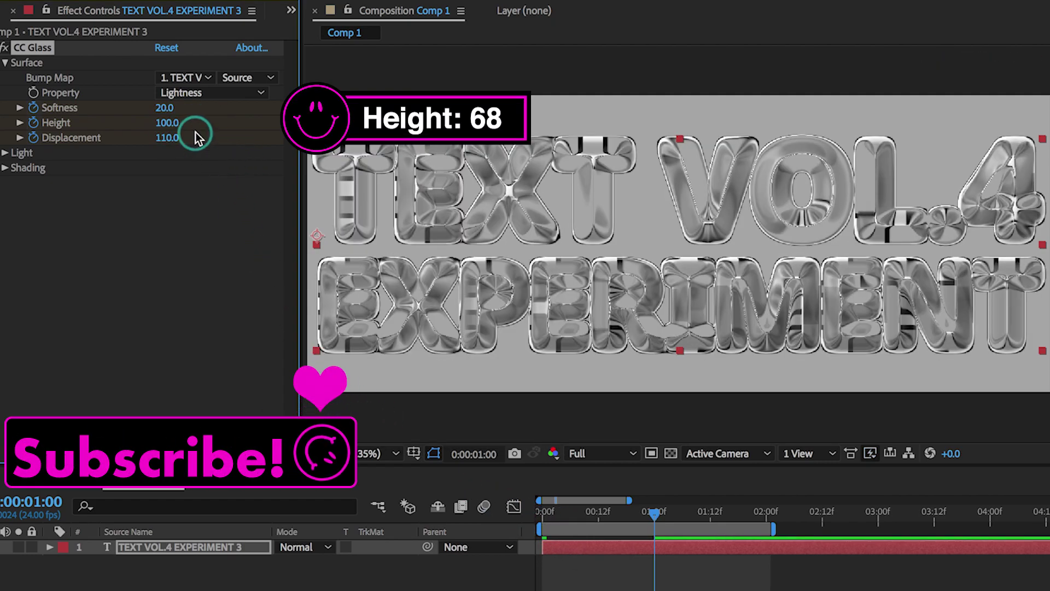
pyautogui.write('68')
pyautogui.press('Return')
pyautogui.click(167, 138)
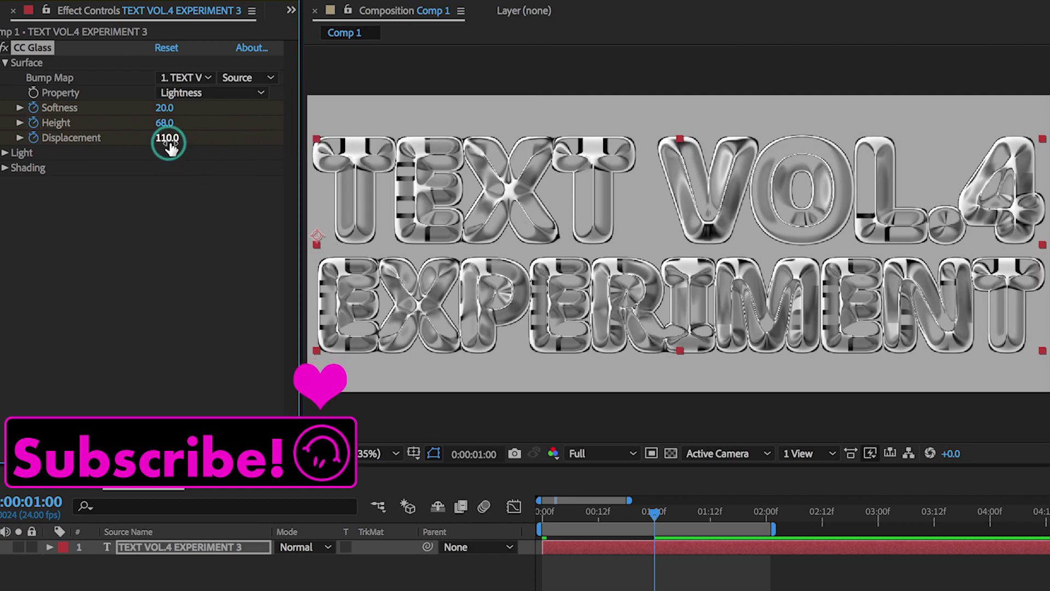
pyautogui.write('130')
pyautogui.press('Return')
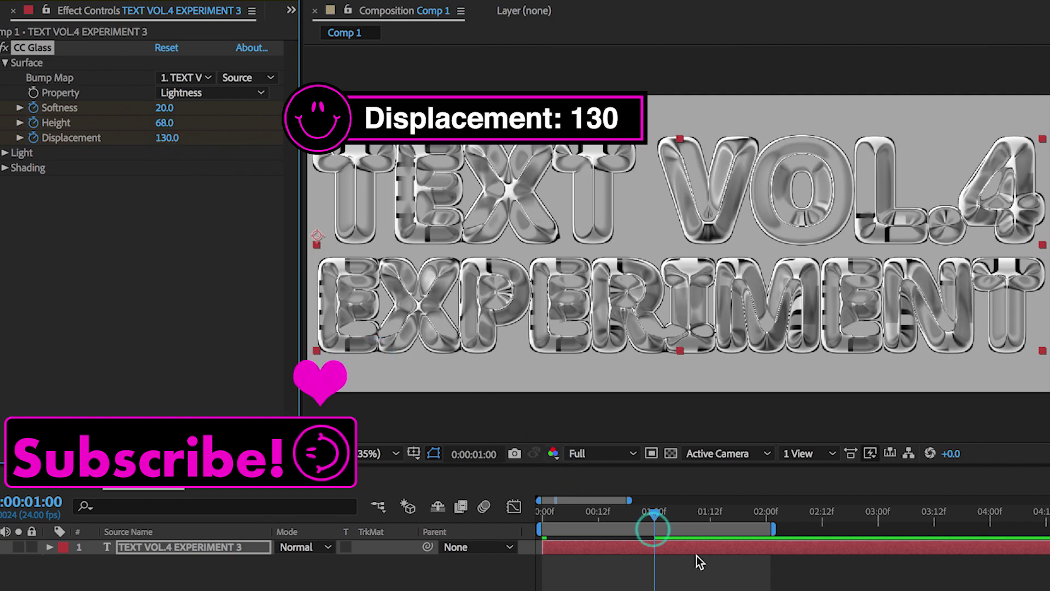
pyautogui.press('u')
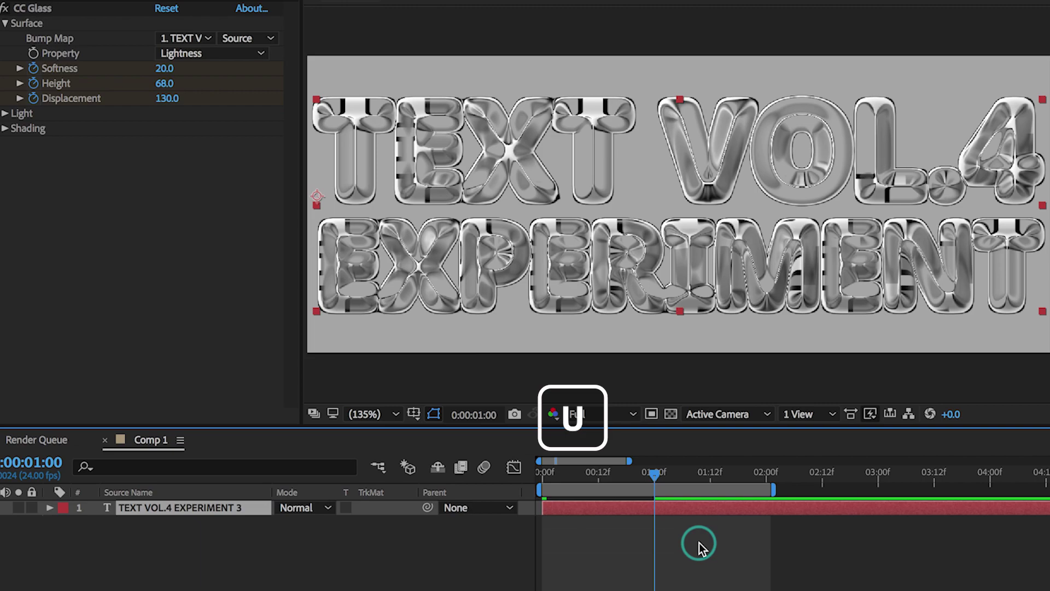
# Copy the 0:00 CC Glass keyframes to 2 seconds and preview from the start.
pyautogui.click(699, 543)
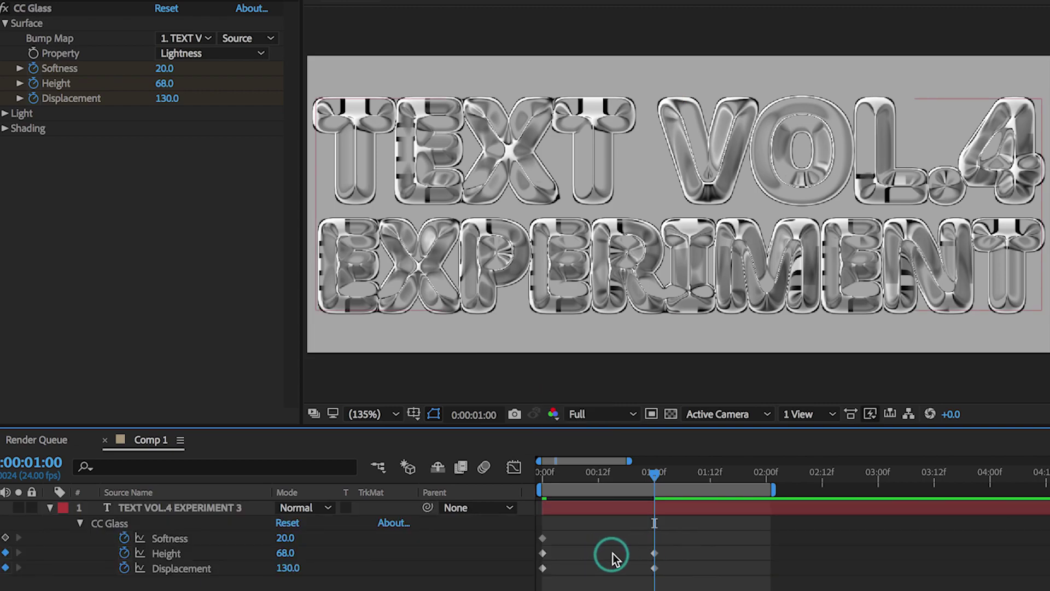
pyautogui.moveTo(589, 529); pyautogui.dragTo(535, 578)
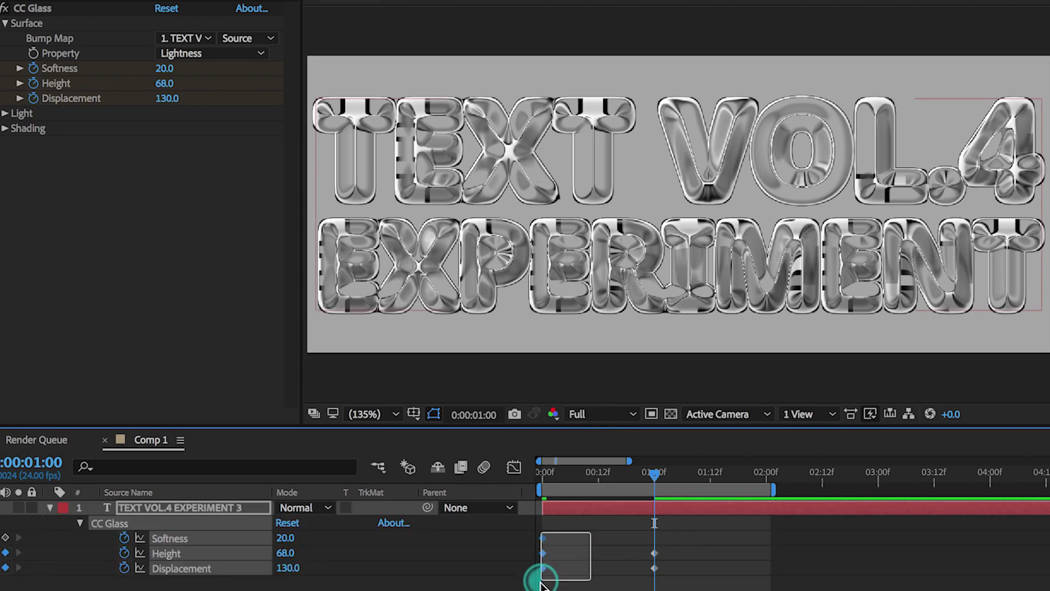
pyautogui.hotkey('ctrl', 'c')
pyautogui.moveTo(716, 471); pyautogui.dragTo(776, 474)
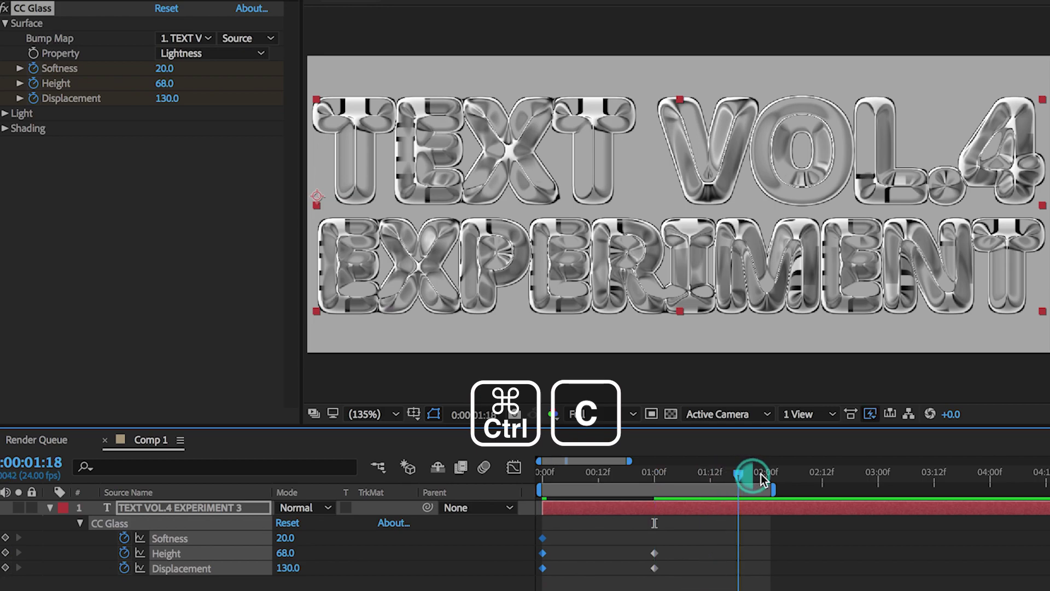
pyautogui.hotkey('ctrl', 'v')
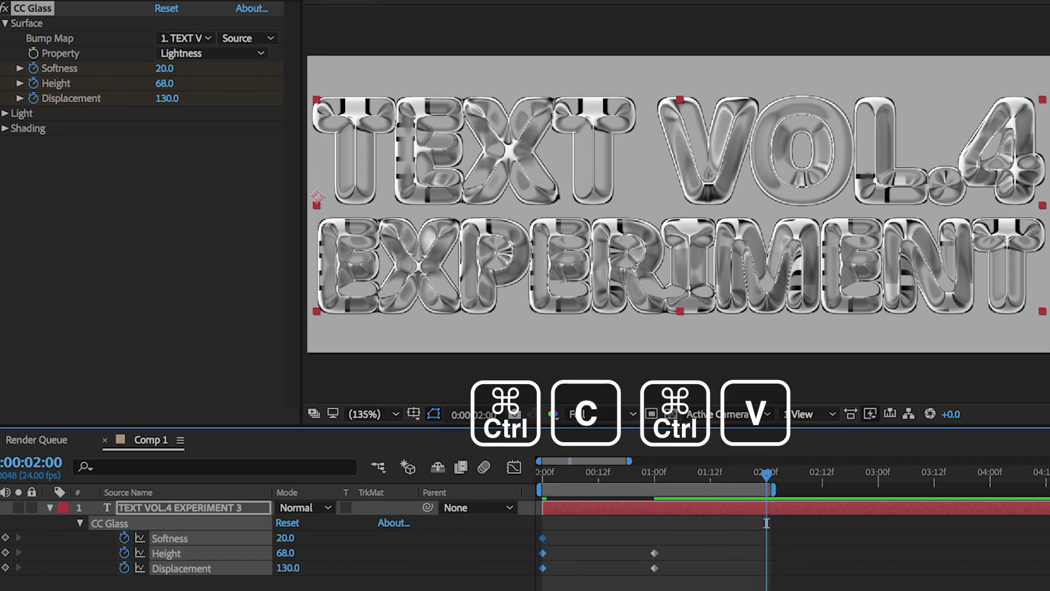
pyautogui.moveTo(683, 476); pyautogui.dragTo(534, 469)
pyautogui.press('space')
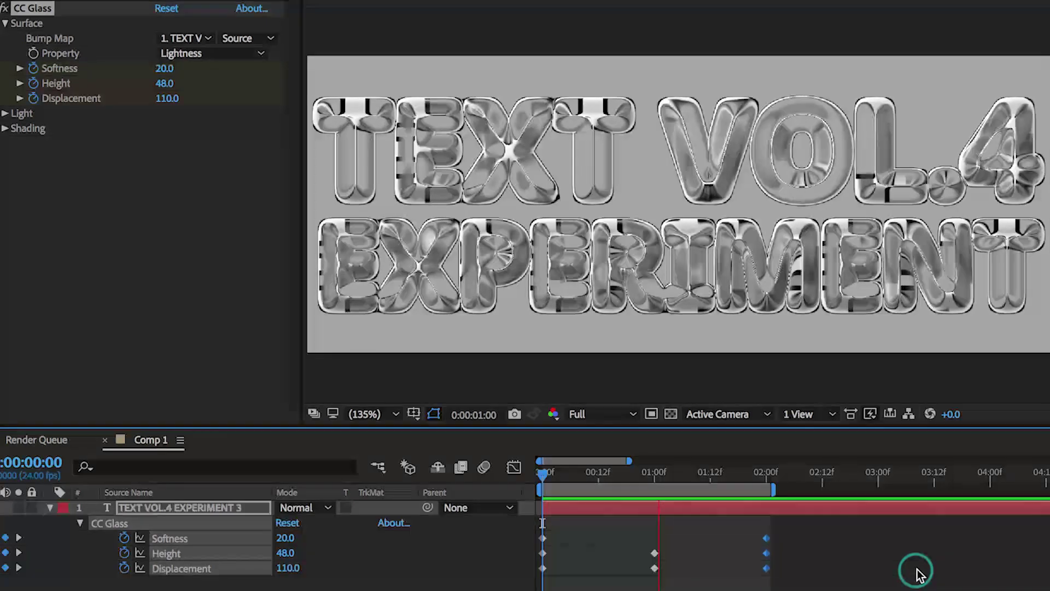
# Stop the preview and apply Tritone to the text layer from an Effects & Presets search.
pyautogui.click(507, 468)
pyautogui.click(770, 279)
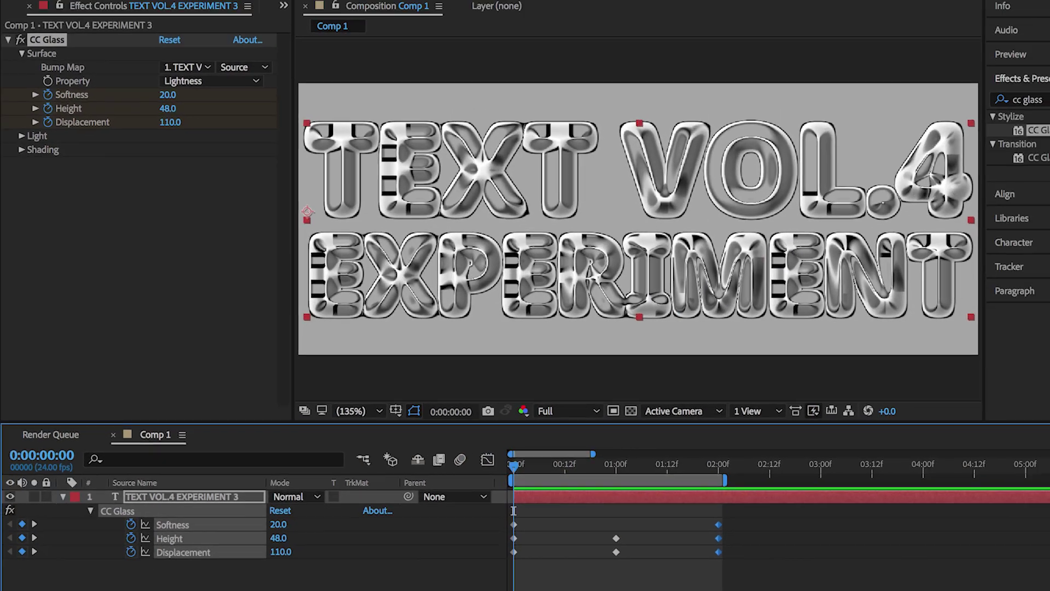
pyautogui.click(938, 82)
pyautogui.write('trt')
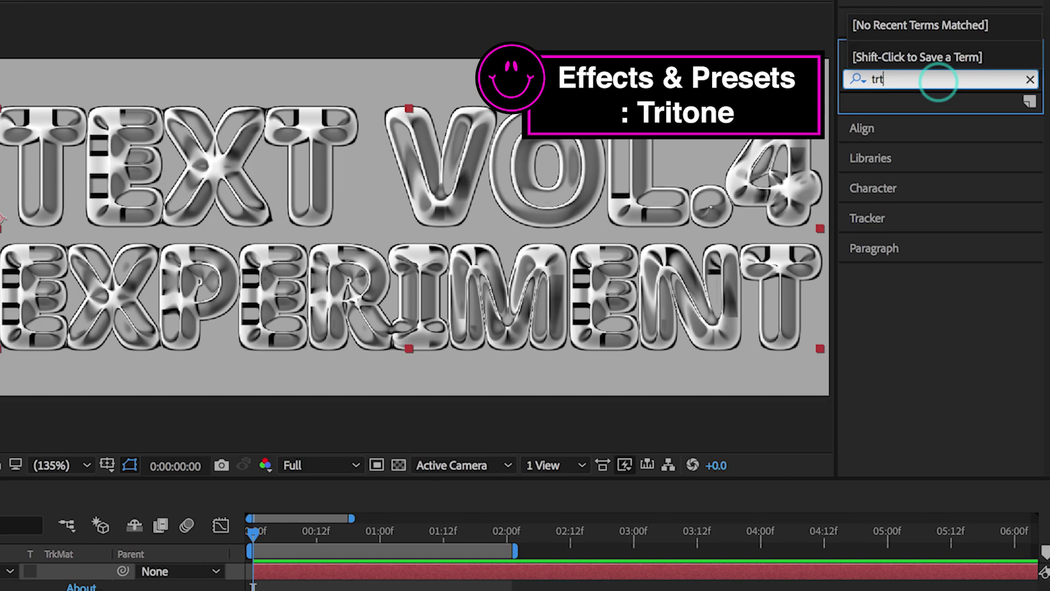
pyautogui.press('BackSpace')
pyautogui.write('it')
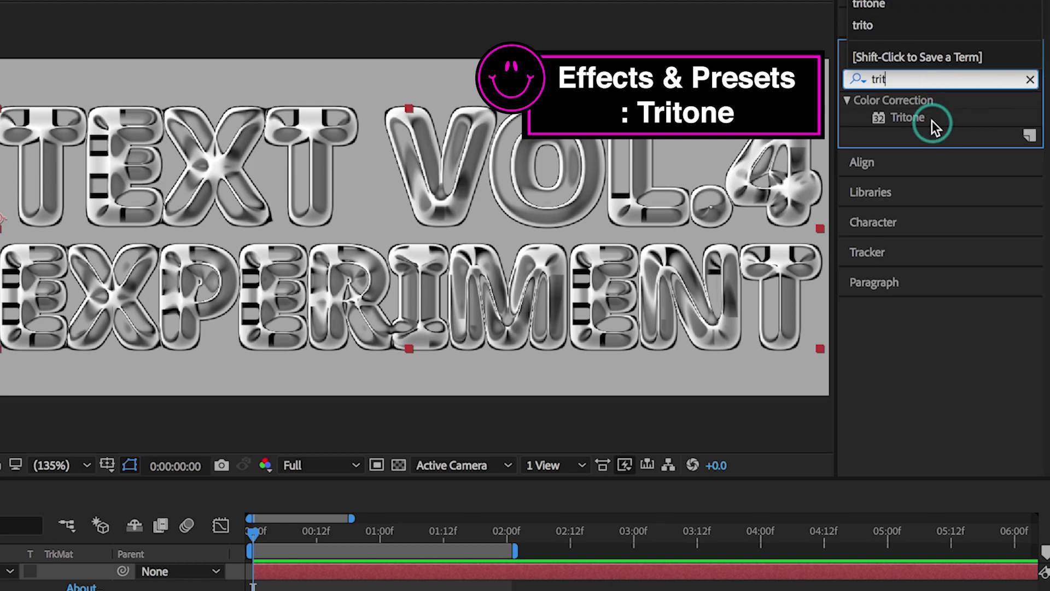
pyautogui.doubleClick(932, 121)
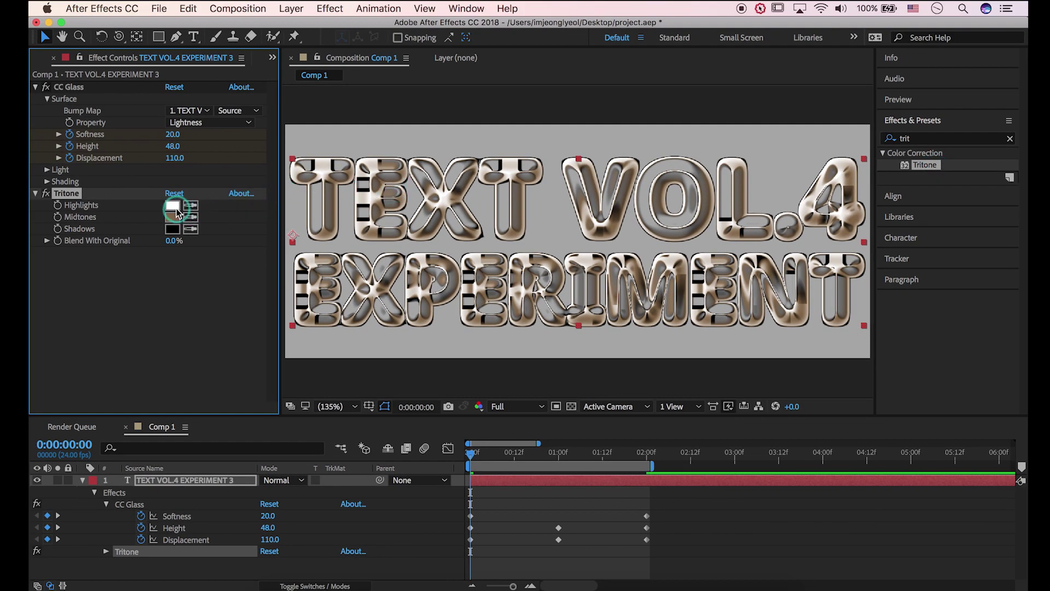
# Set Tritone Midtones to cyan 19CAEE and Shadows to purple B919E3.
pyautogui.click(178, 218)
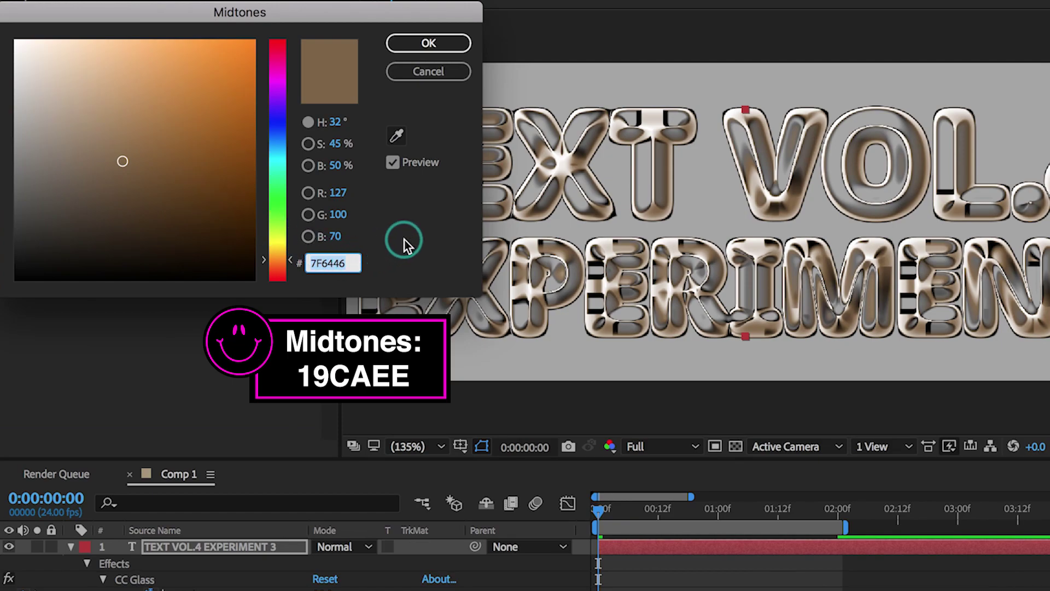
pyautogui.write('19CAEE')
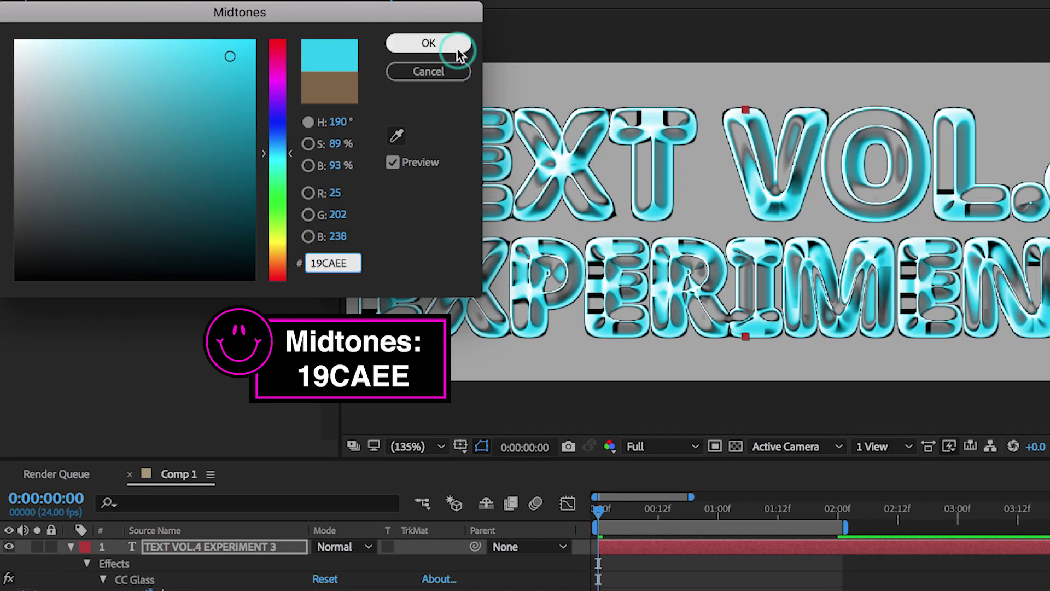
pyautogui.click(443, 43)
pyautogui.click(196, 208)
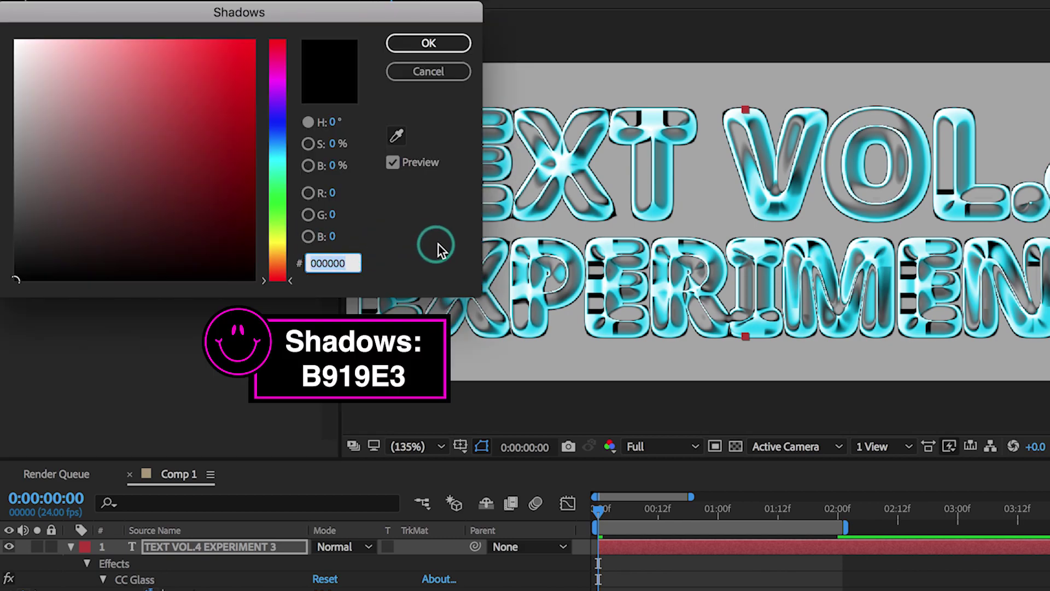
pyautogui.write('B919')
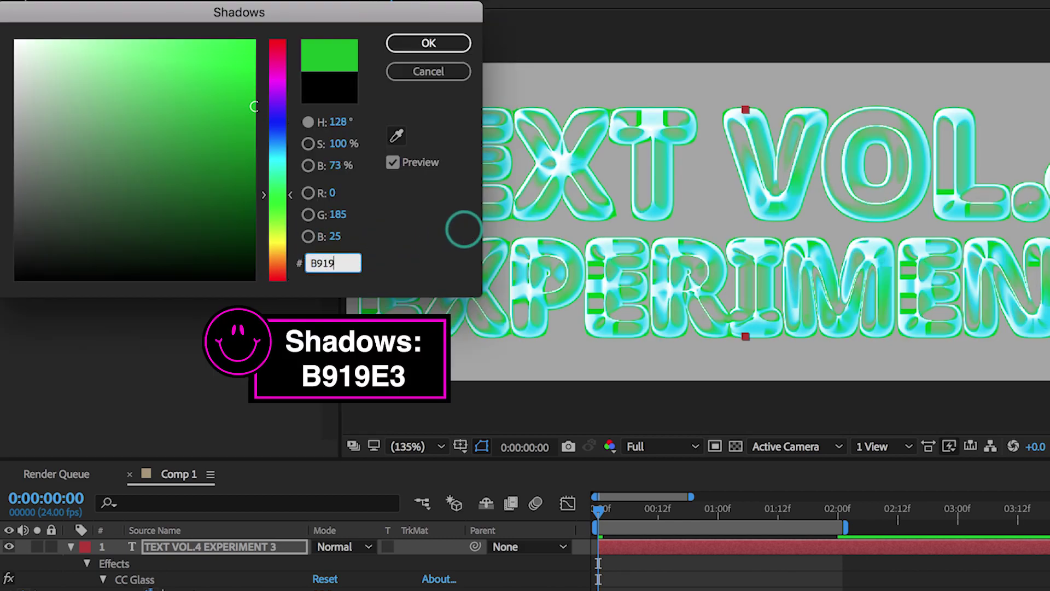
pyautogui.write('E3')
pyautogui.click(441, 47)
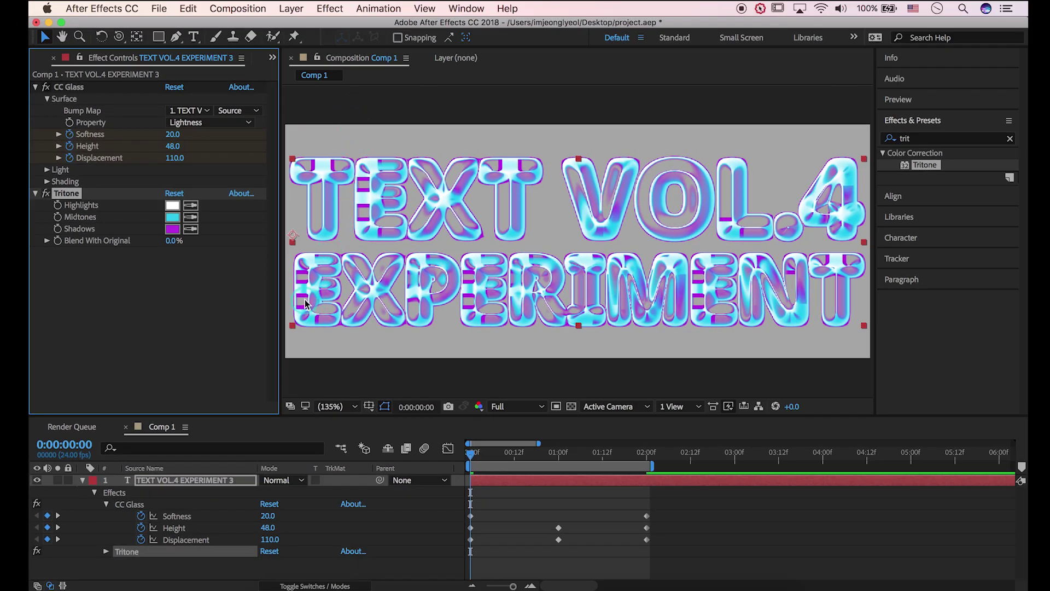
# Apply a Glow effect to the text with Glow Intensity 0.2.
pyautogui.click(930, 144)
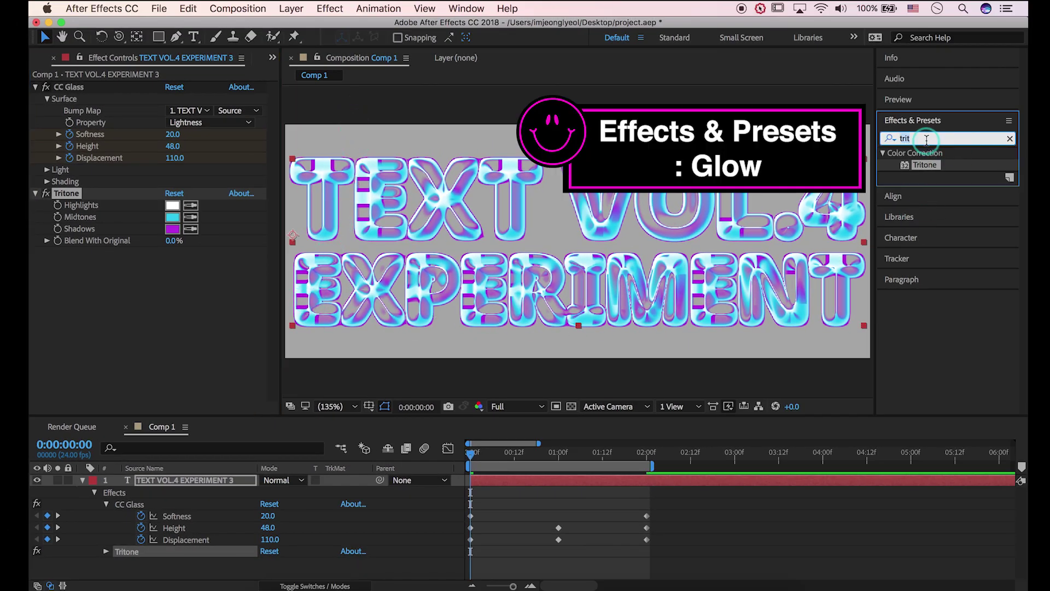
pyautogui.write('glow')
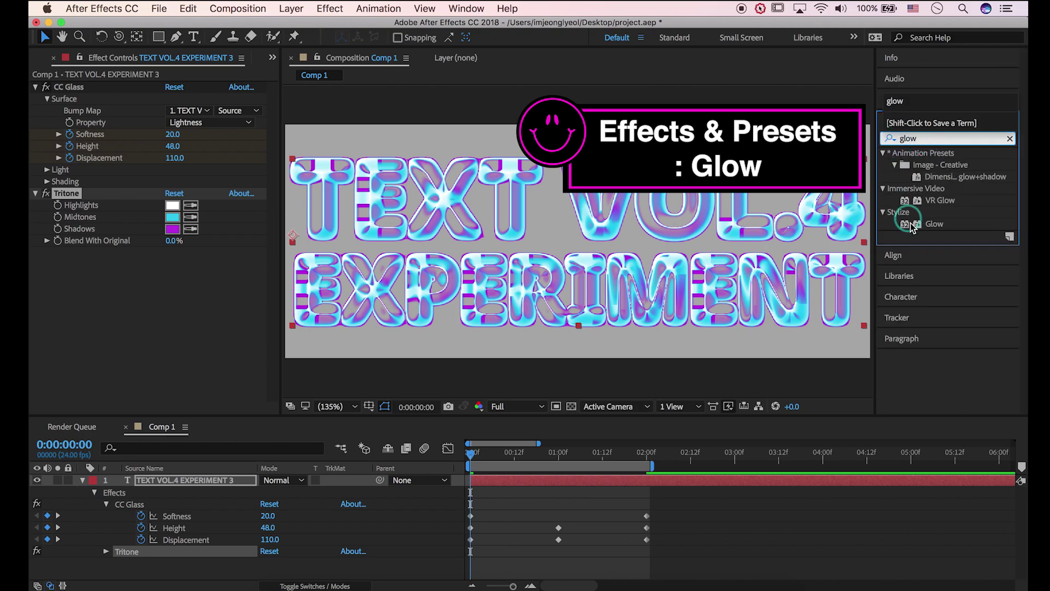
pyautogui.doubleClick(911, 223)
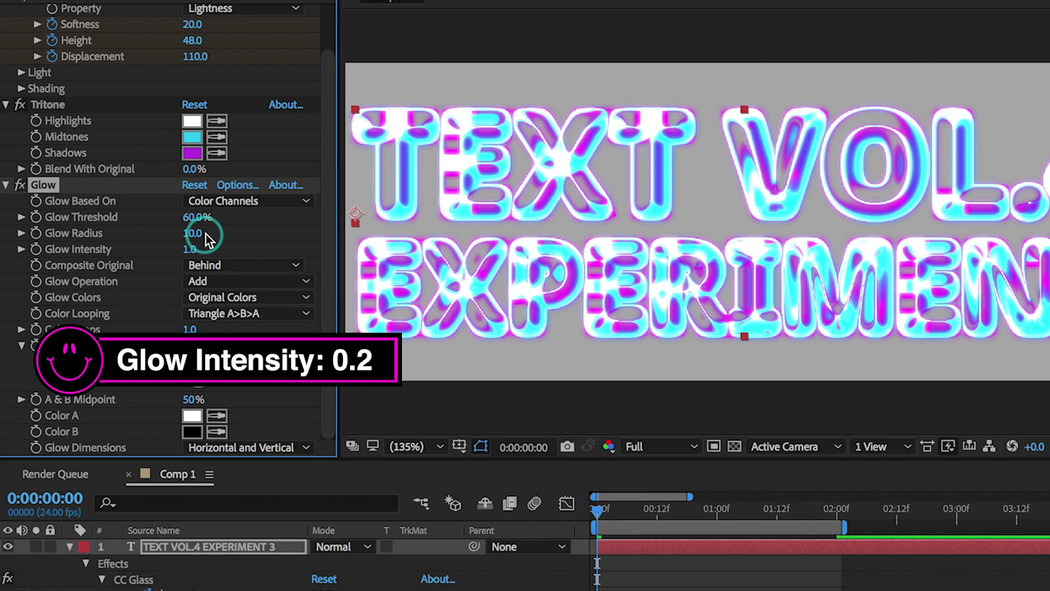
pyautogui.click(206, 234)
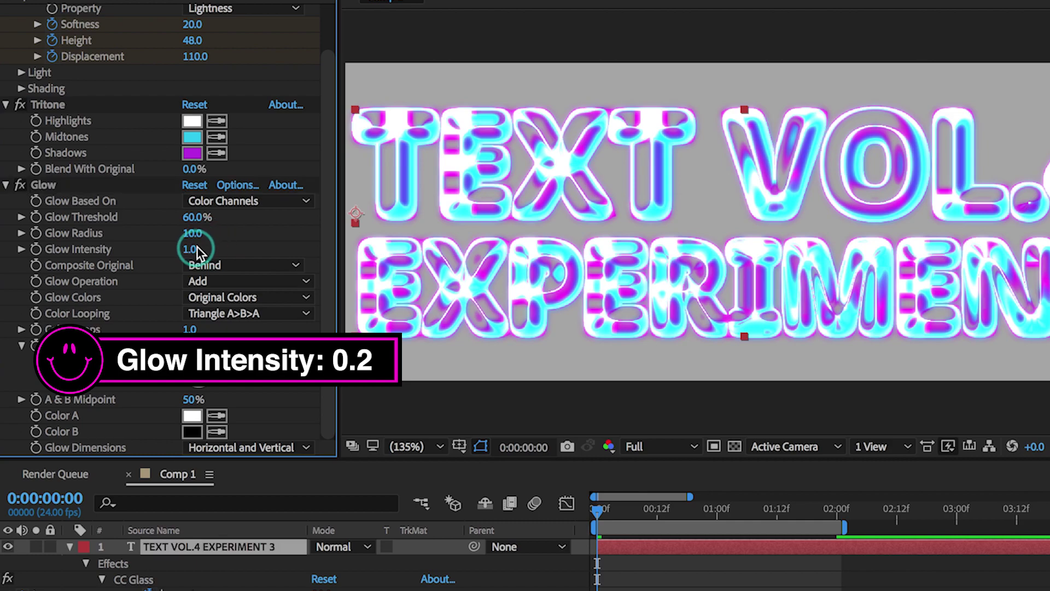
pyautogui.write('0.2')
pyautogui.press('Return')
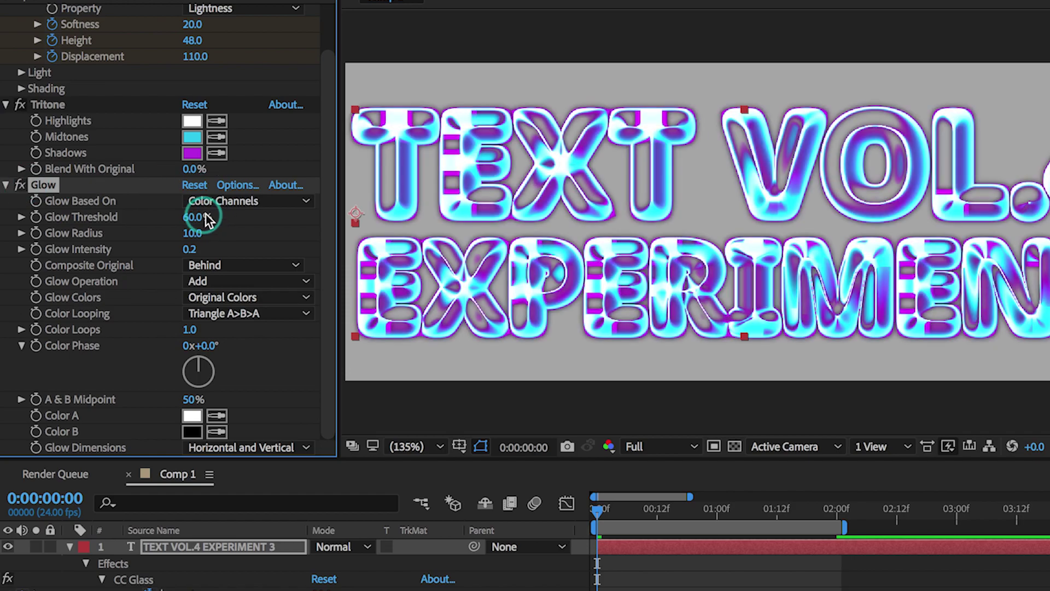
# Pick black as the Background Color in Composition Settings.
pyautogui.hotkey('ctrl', 'k')
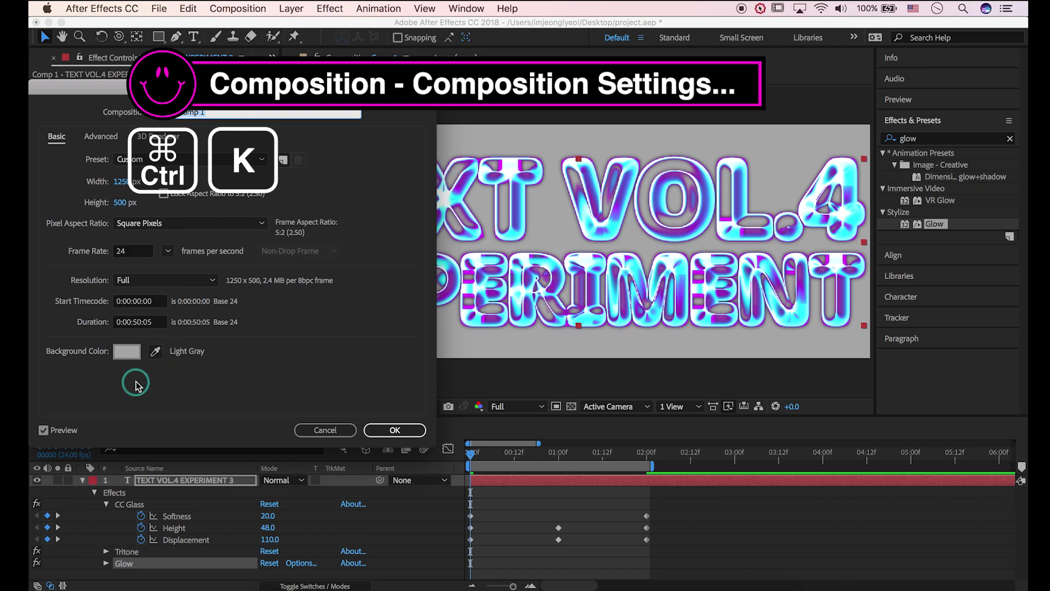
pyautogui.click(126, 351)
pyautogui.moveTo(132, 283); pyautogui.dragTo(129, 293)
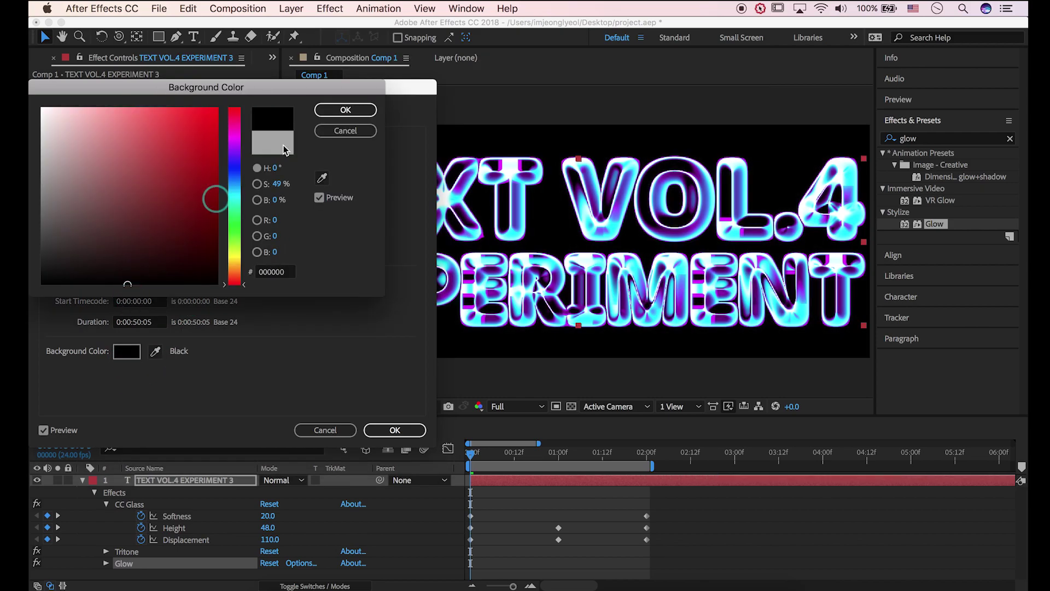
pyautogui.click(345, 109)
# Apply the black background, then toggle Tritone off and back on to compare.
pyautogui.click(395, 430)
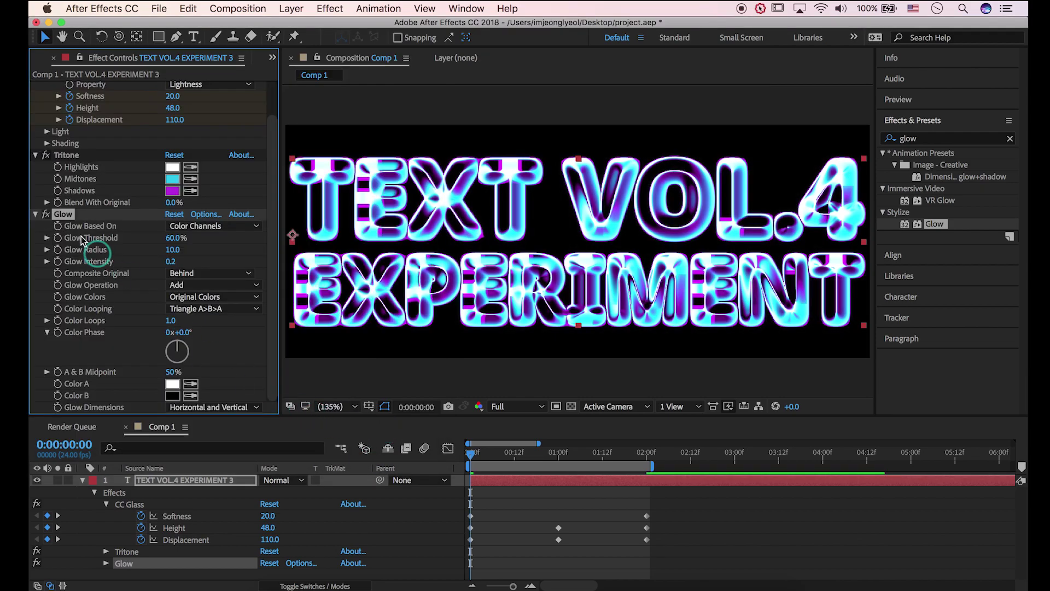
pyautogui.click(46, 215)
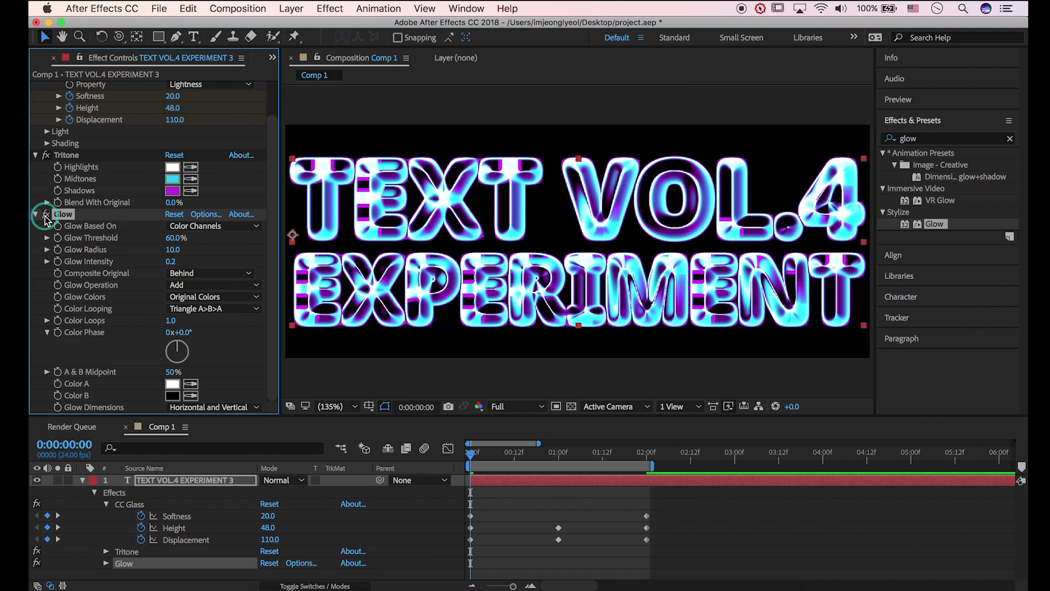
pyautogui.click(47, 155)
pyautogui.click(47, 156)
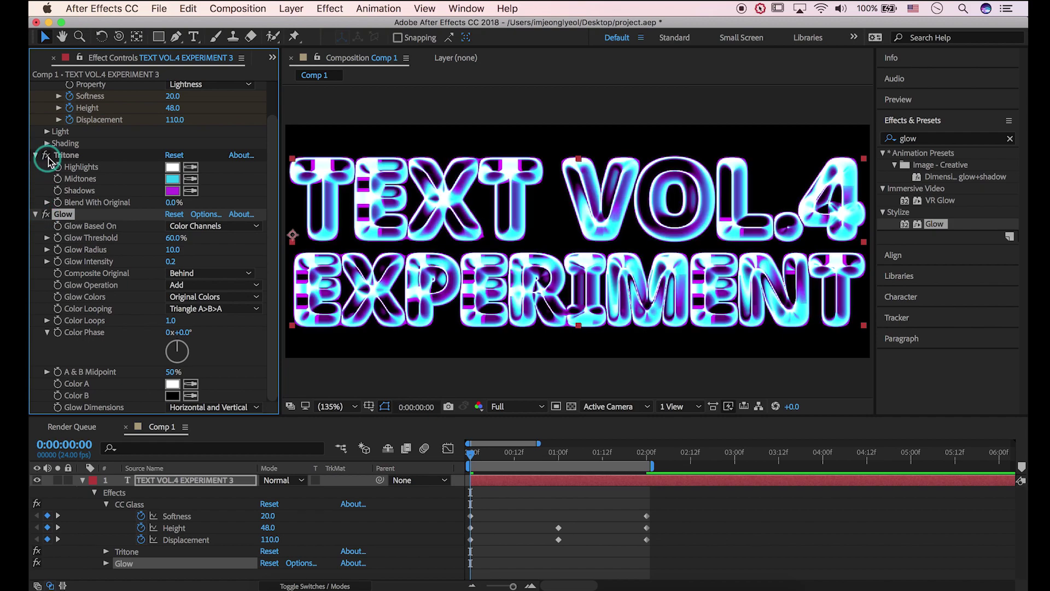
# In the Character panel, try No Stroke, restore the 8 px black stroke, and preview.
pyautogui.click(969, 297)
pyautogui.click(969, 297)
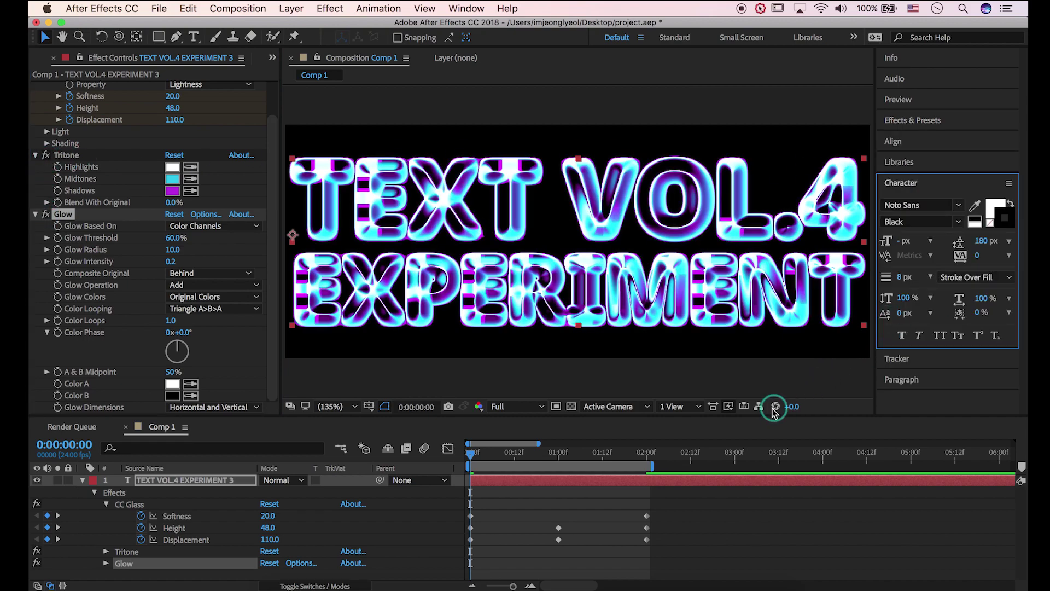
pyautogui.click(1008, 225)
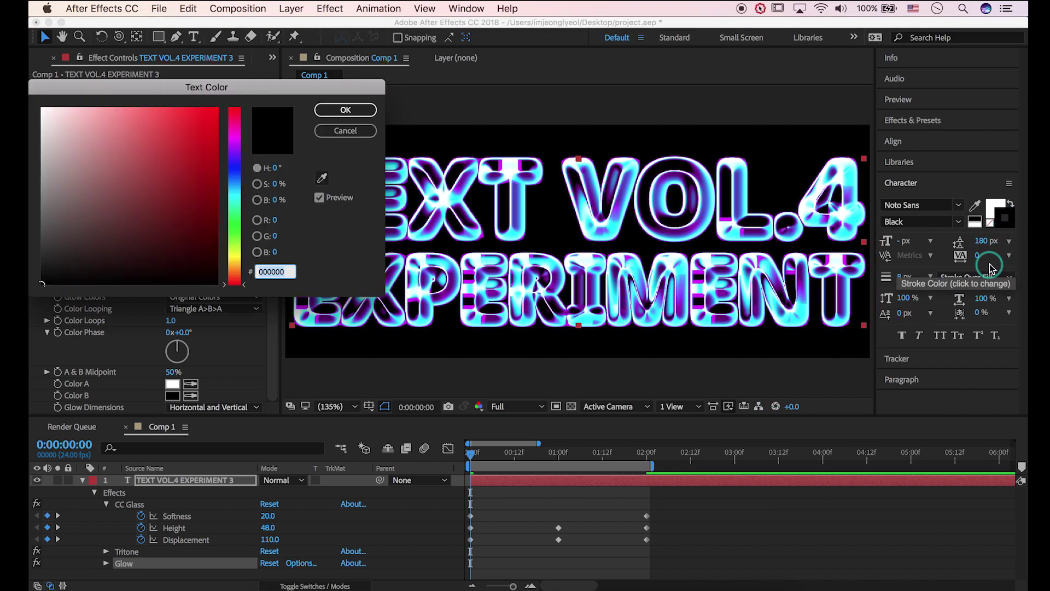
pyautogui.press('Escape')
pyautogui.click(990, 224)
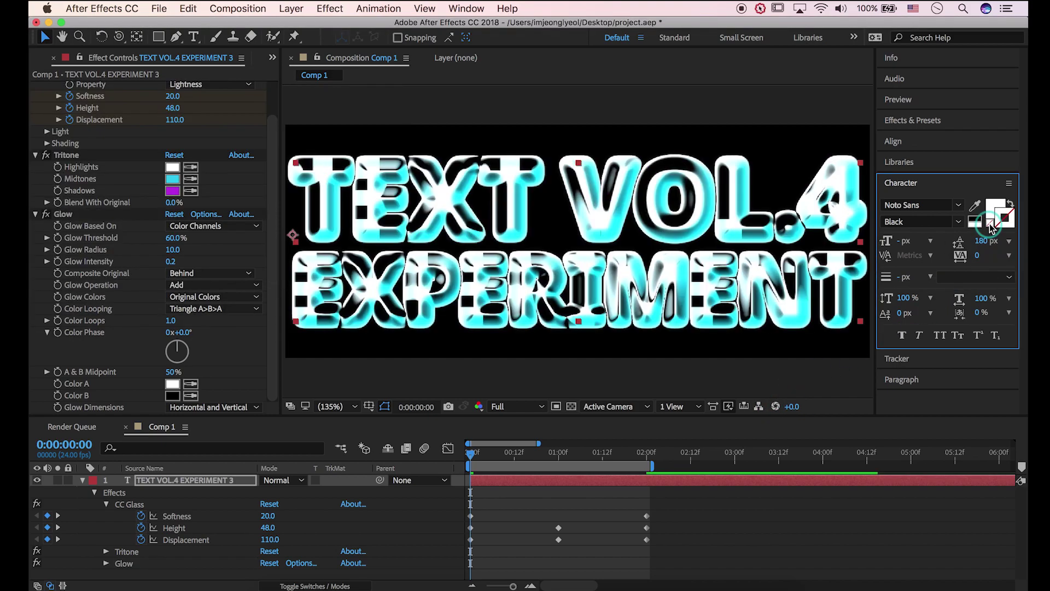
pyautogui.click(975, 219)
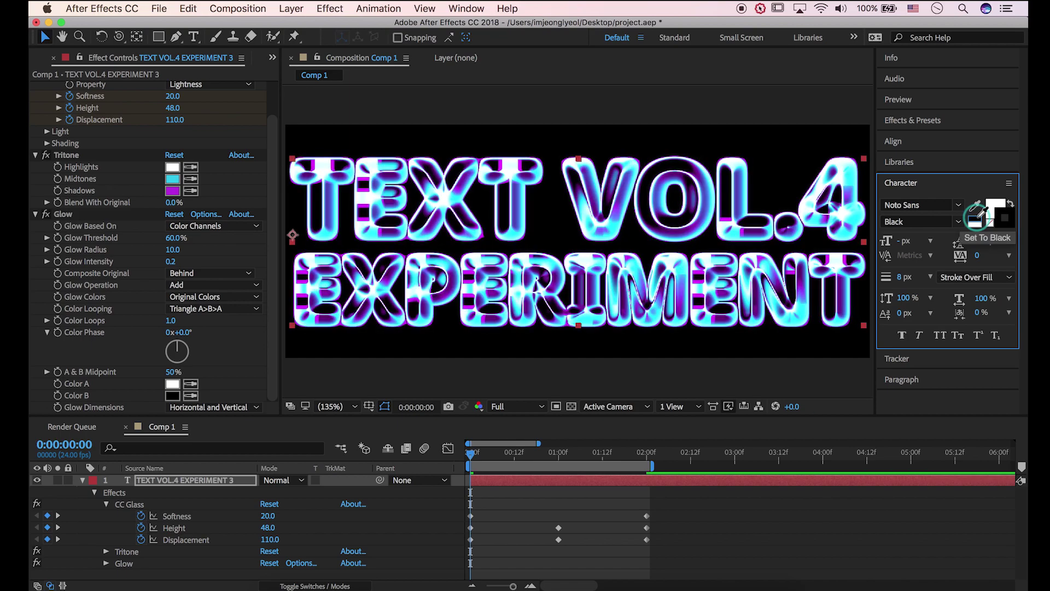
pyautogui.press('space')
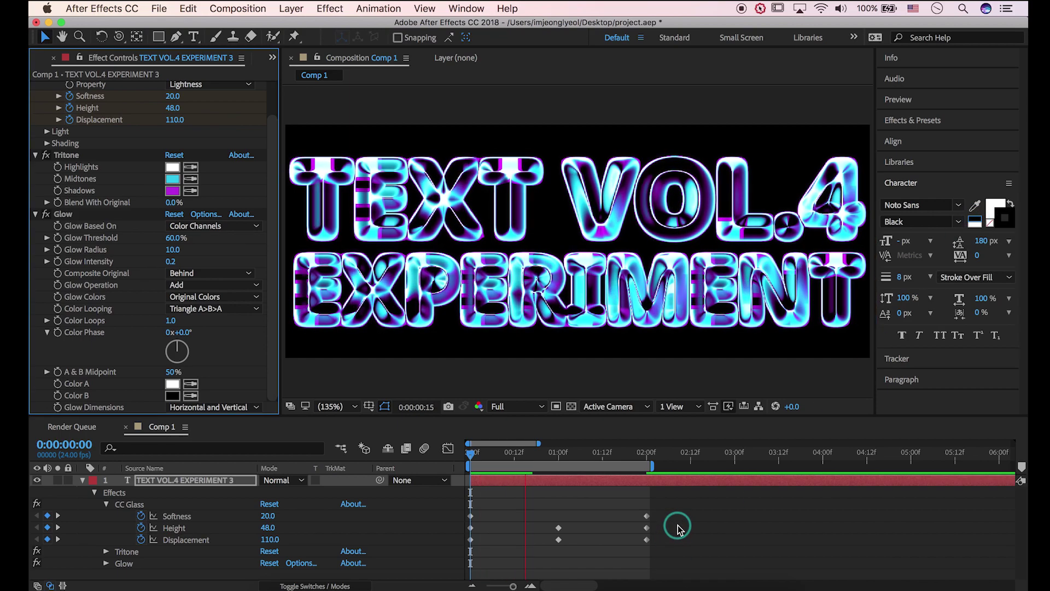